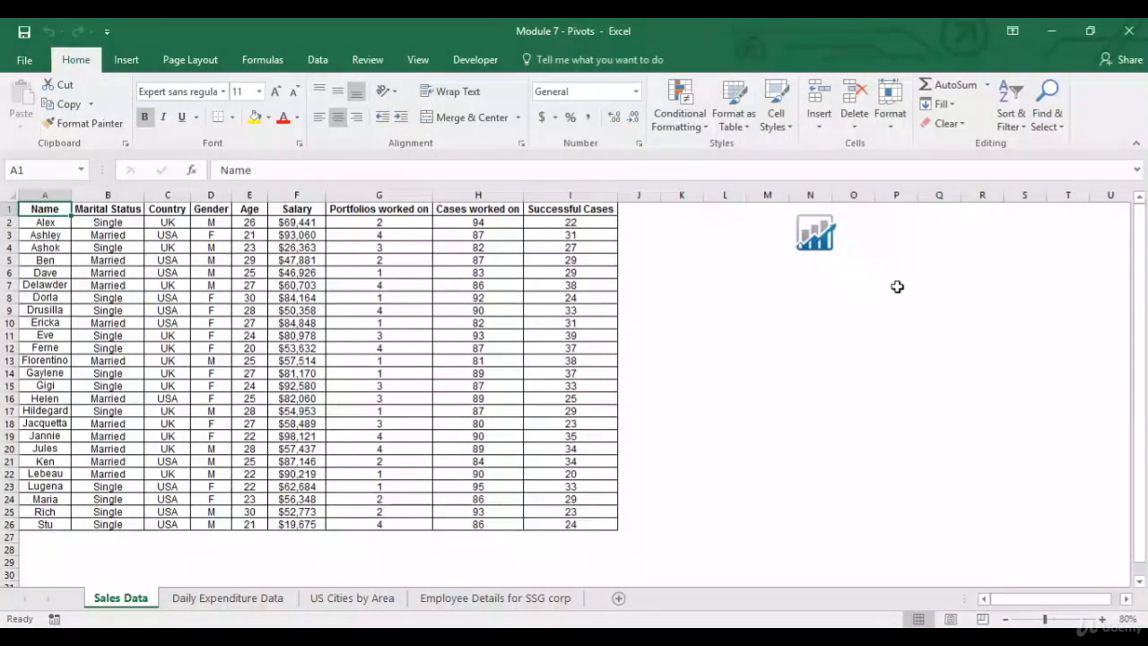
Examine the column headers of the Sales Data table, from Name through Successful Cases.
{"action": "key", "text": "Down"}
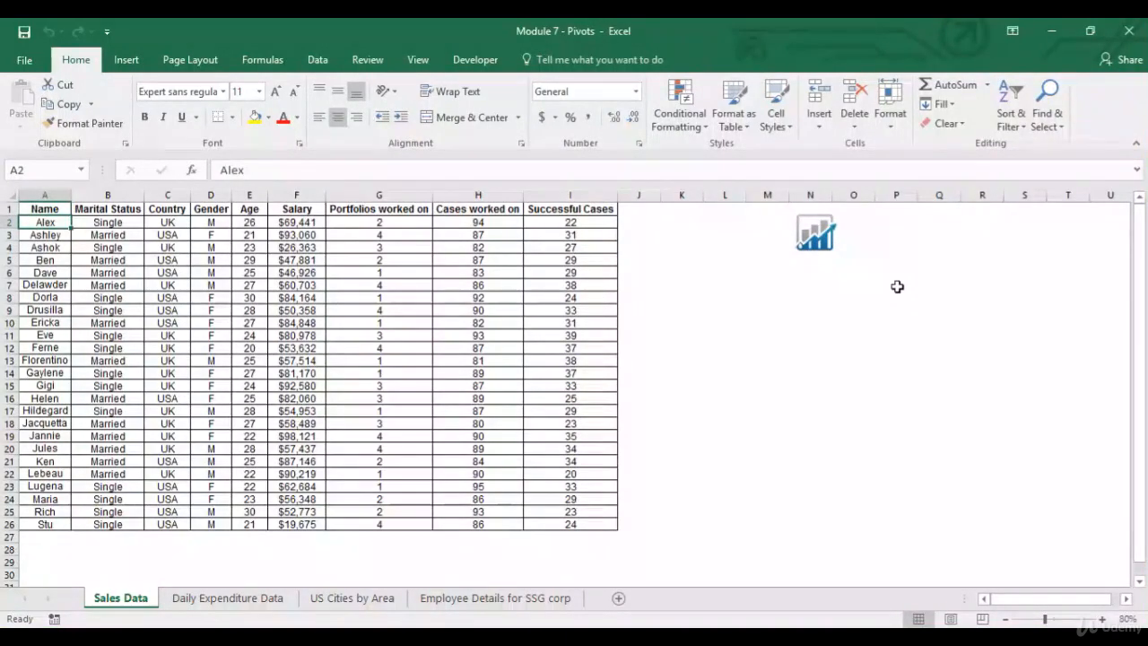
{"action": "key", "text": "ctrl+shift+Down"}
{"action": "key", "text": "Up"}
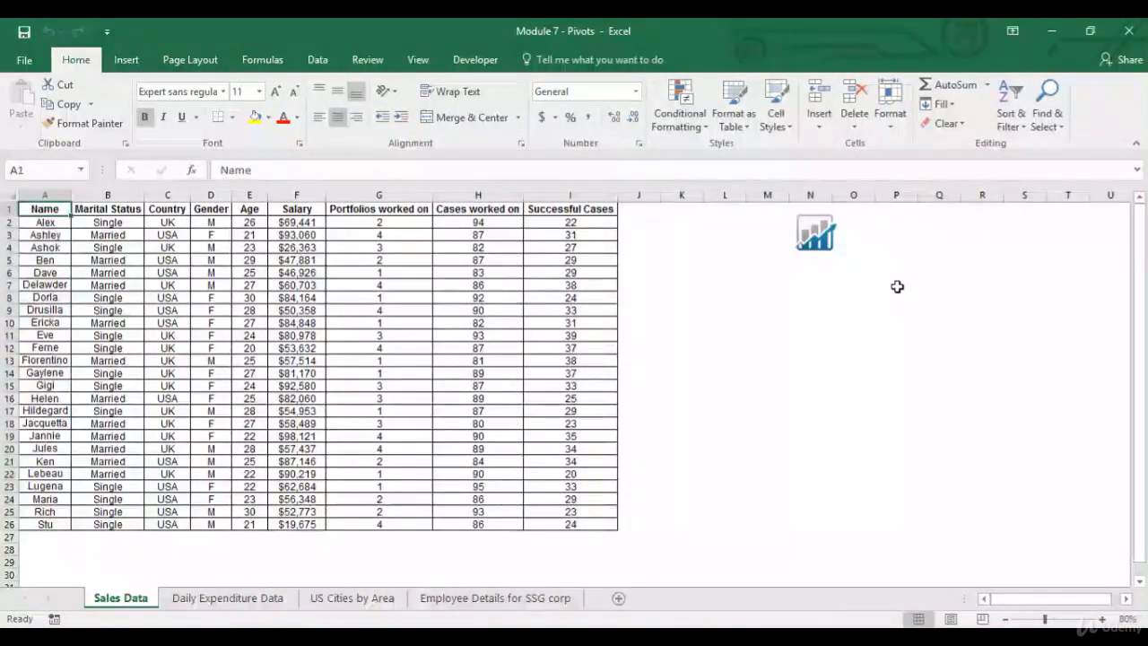
{"action": "key", "text": "Right"}
{"action": "key", "text": "Right"}
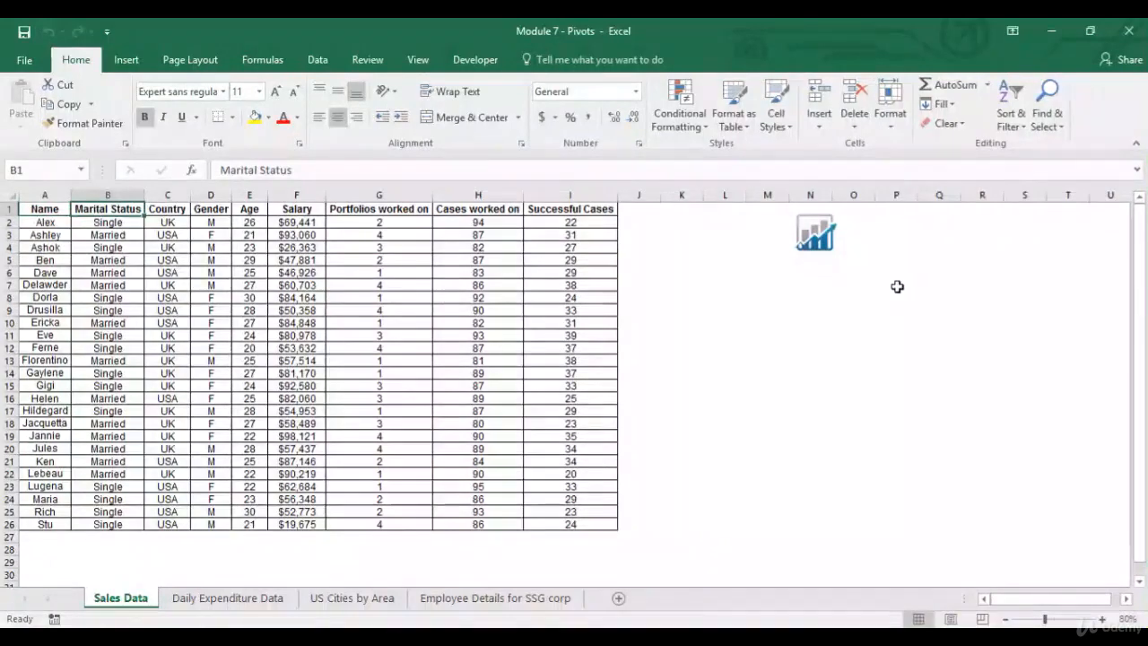
{"action": "key", "text": "Right"}
{"action": "key", "text": "Right"}
{"action": "key", "text": "Right"}
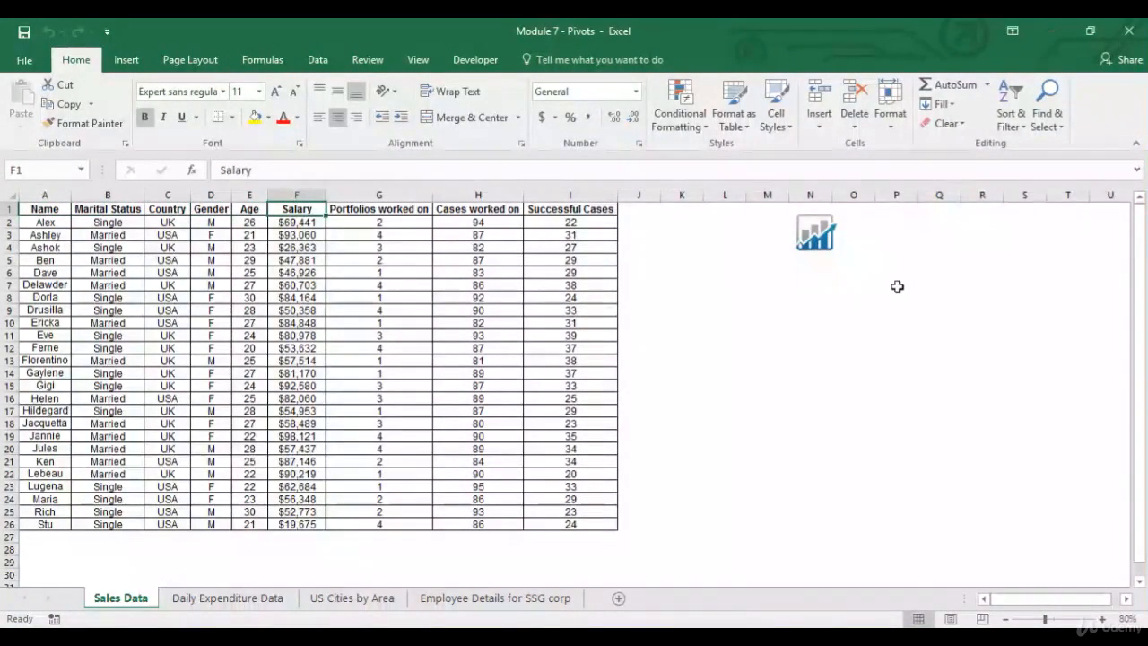
{"action": "key", "text": "Right"}
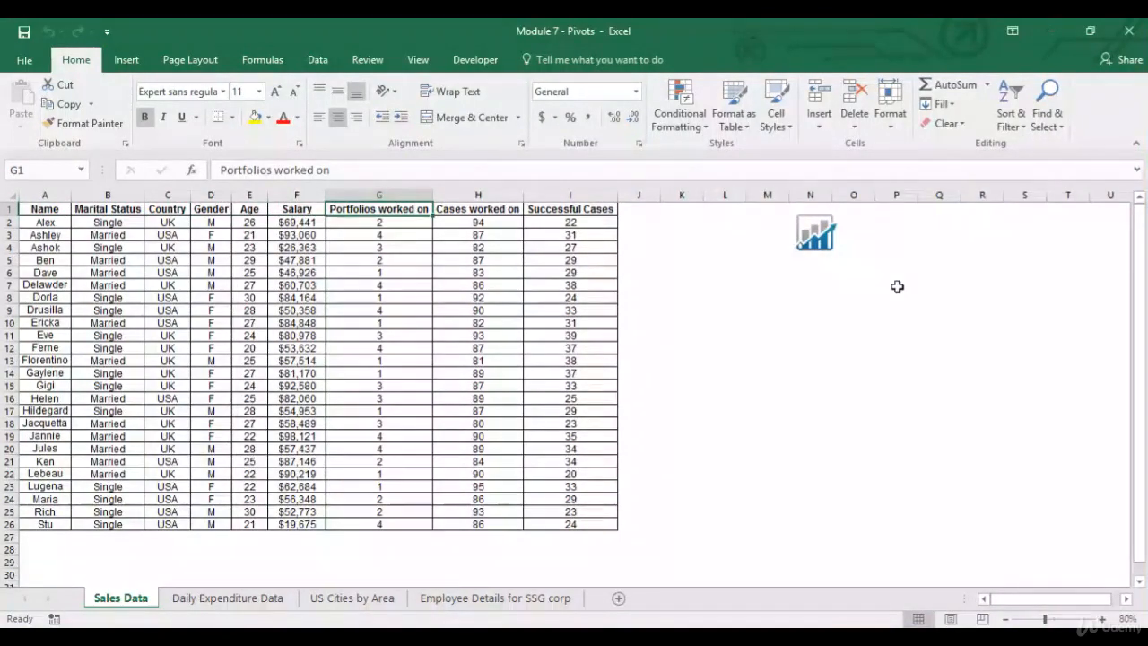
{"action": "key", "text": "Right"}
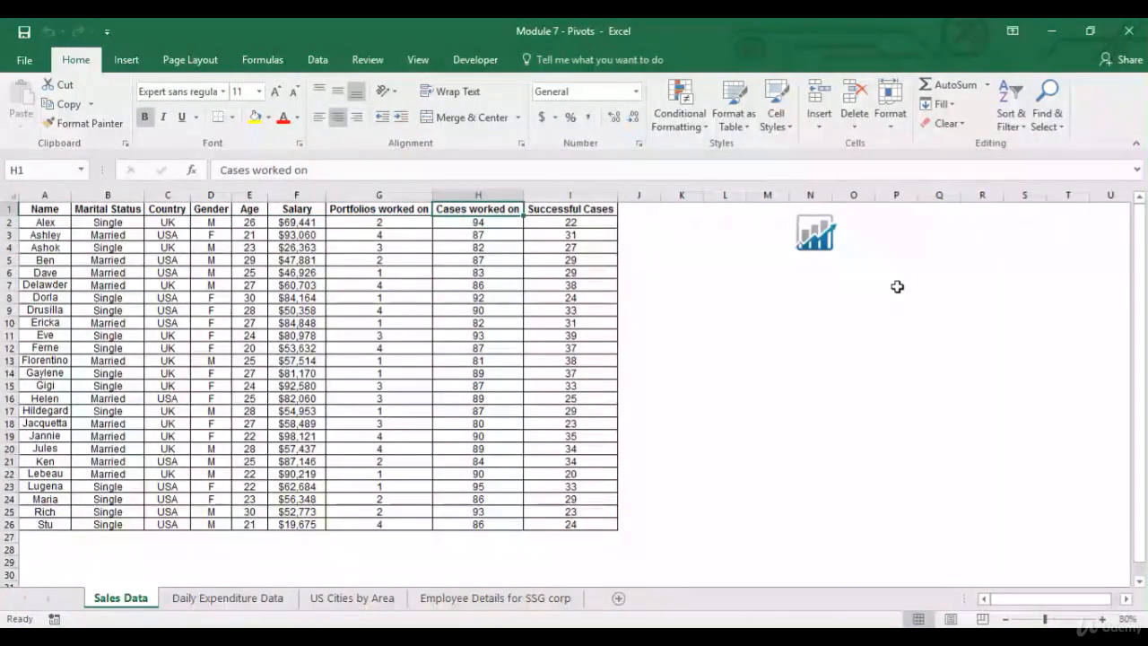
{"action": "key", "text": "Right"}
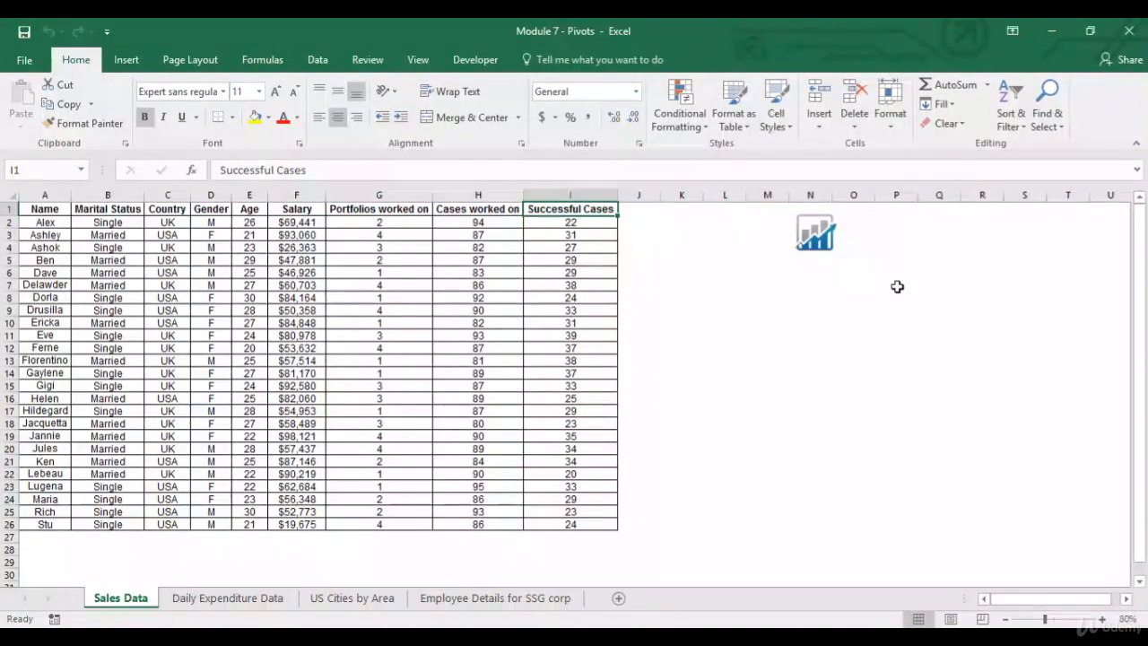
{"action": "key", "text": "Home"}
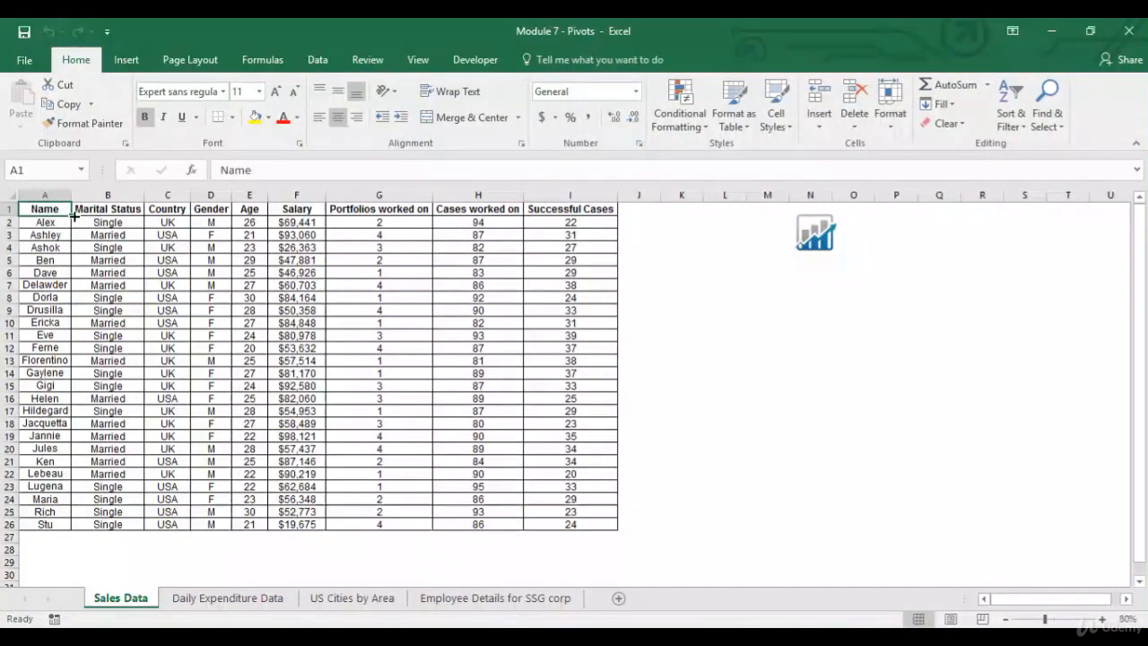
Insert a PivotTable based on the Sales Data range A1:I26 and place it on a new worksheet.
{"action": "left_click", "coordinate": [126, 59]}
{"action": "left_click", "coordinate": [27, 98]}
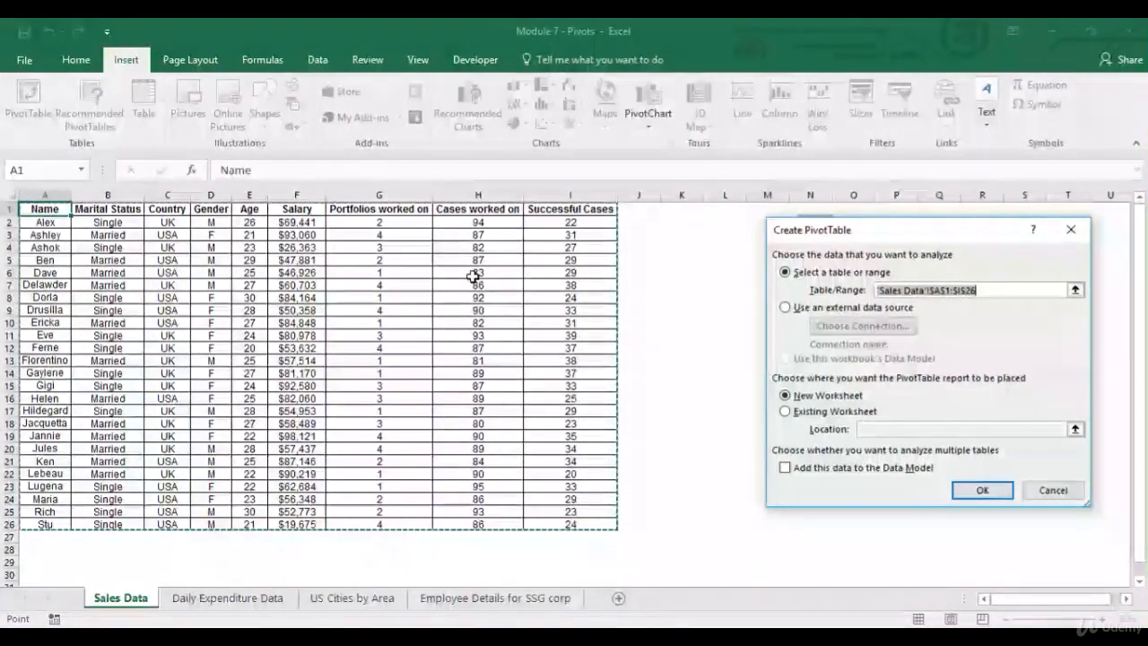
{"action": "left_click", "coordinate": [837, 410]}
{"action": "left_click", "coordinate": [833, 398]}
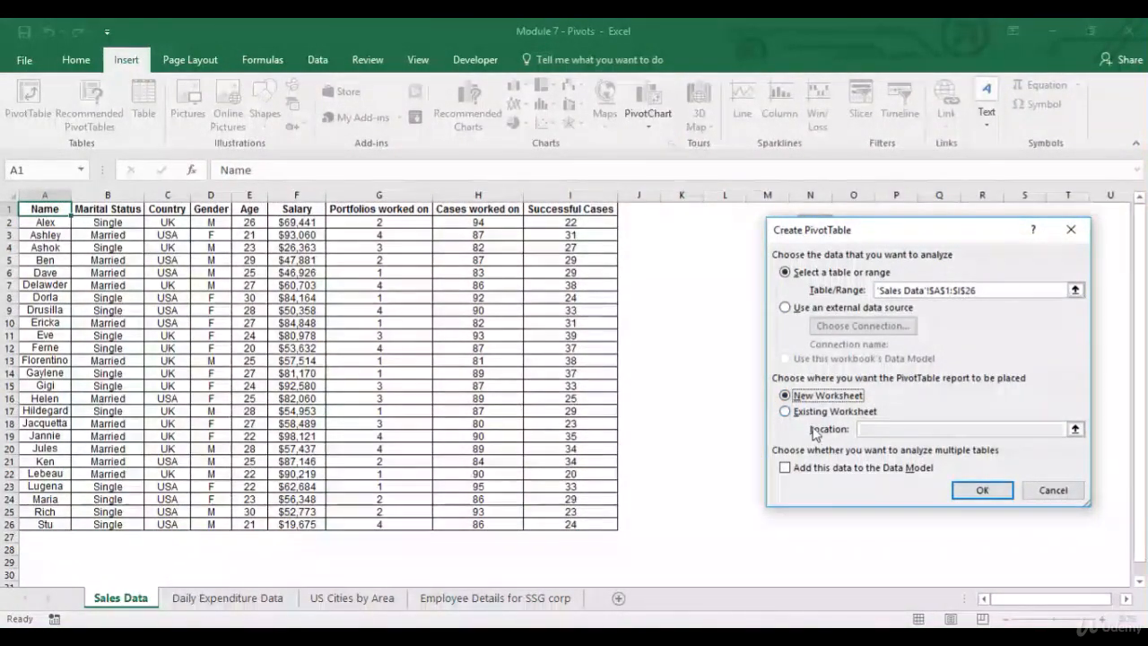
{"action": "left_click", "coordinate": [787, 412]}
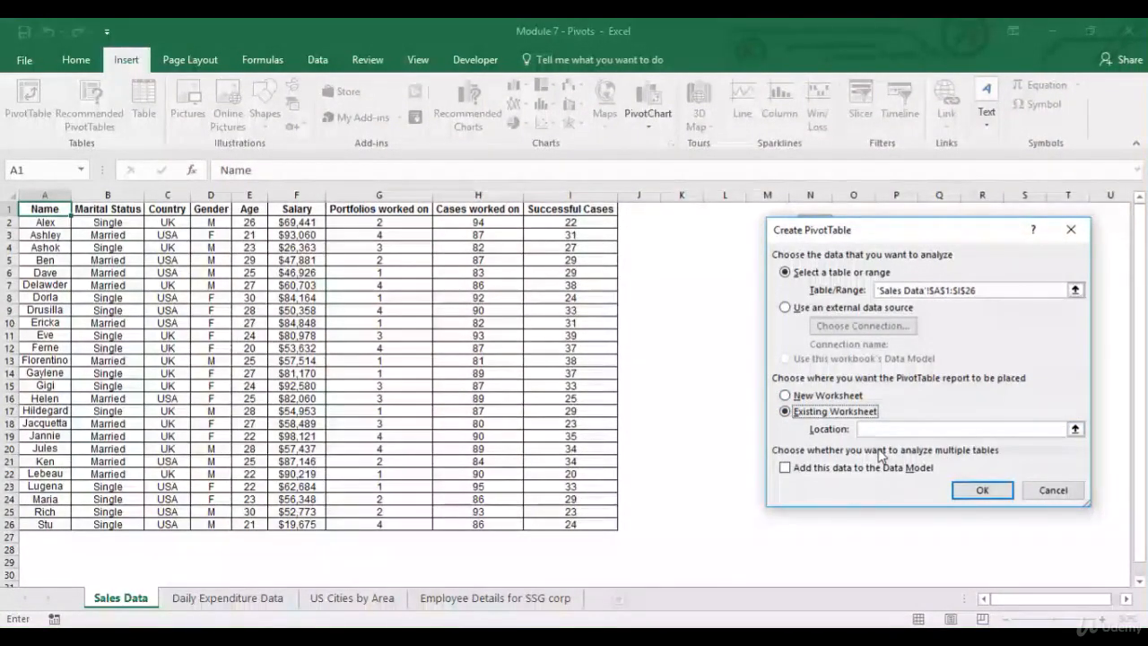
{"action": "left_click", "coordinate": [841, 397]}
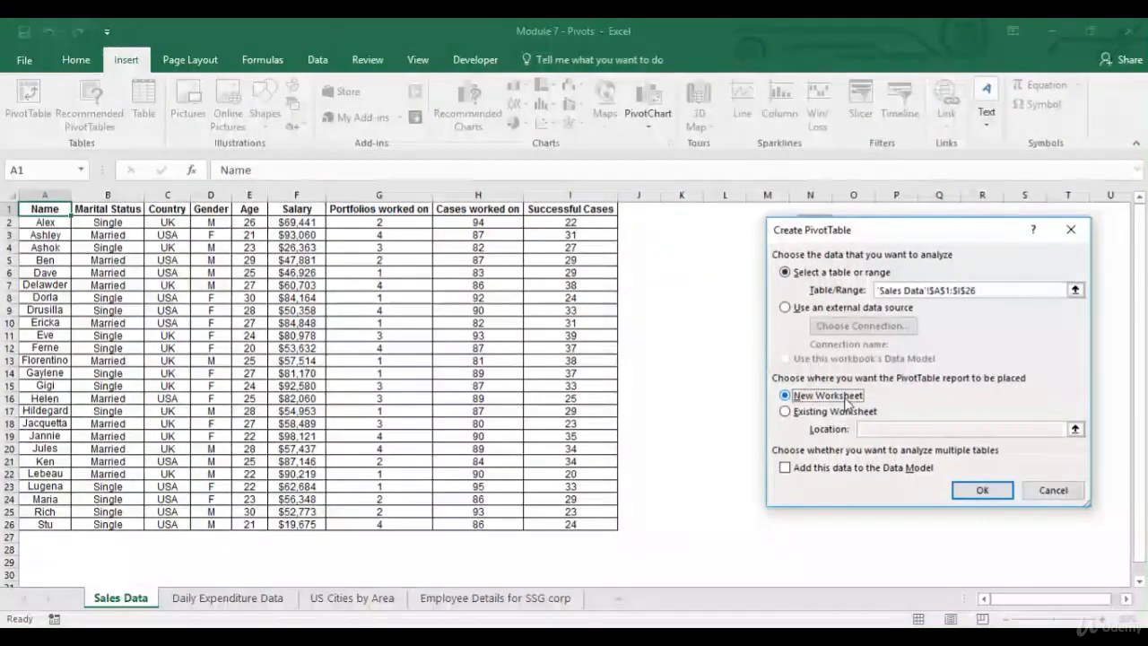
{"action": "left_click", "coordinate": [982, 491]}
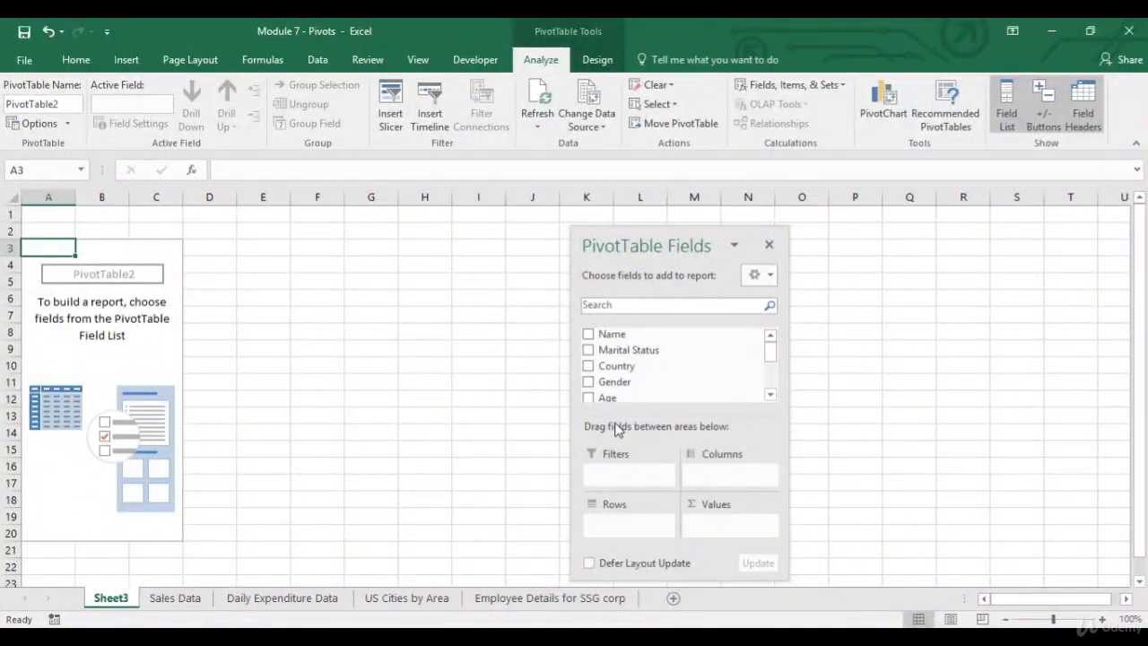
Delete the newly added PivotTable worksheet, Sheet3, from the workbook.
{"action": "right_click", "coordinate": [109, 602]}
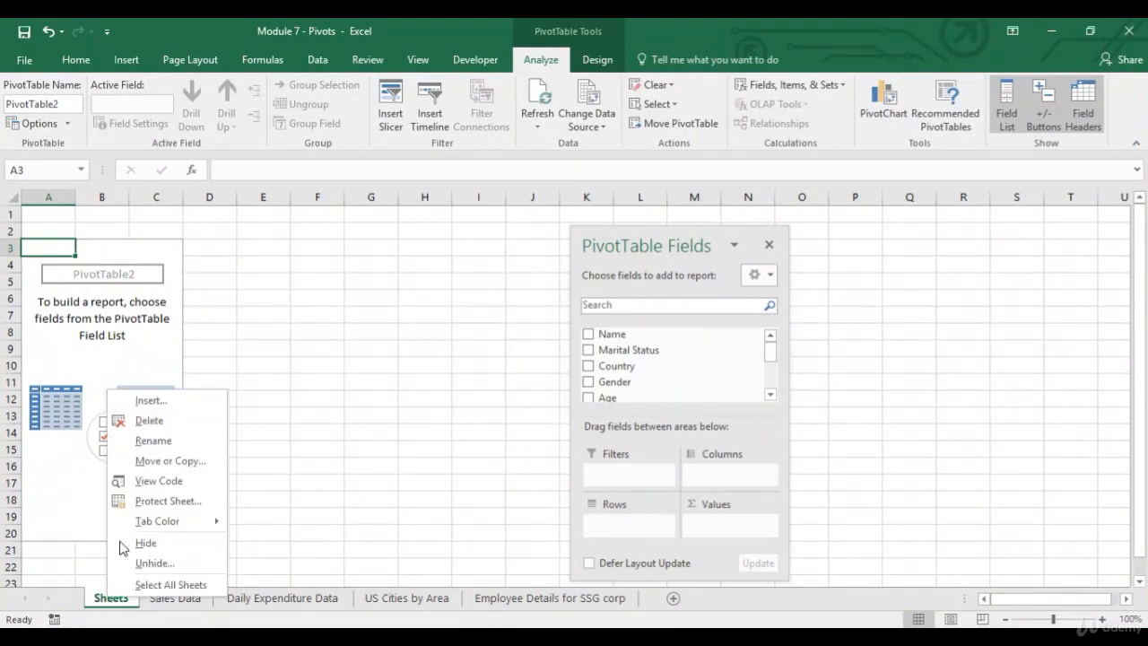
{"action": "left_click", "coordinate": [148, 420]}
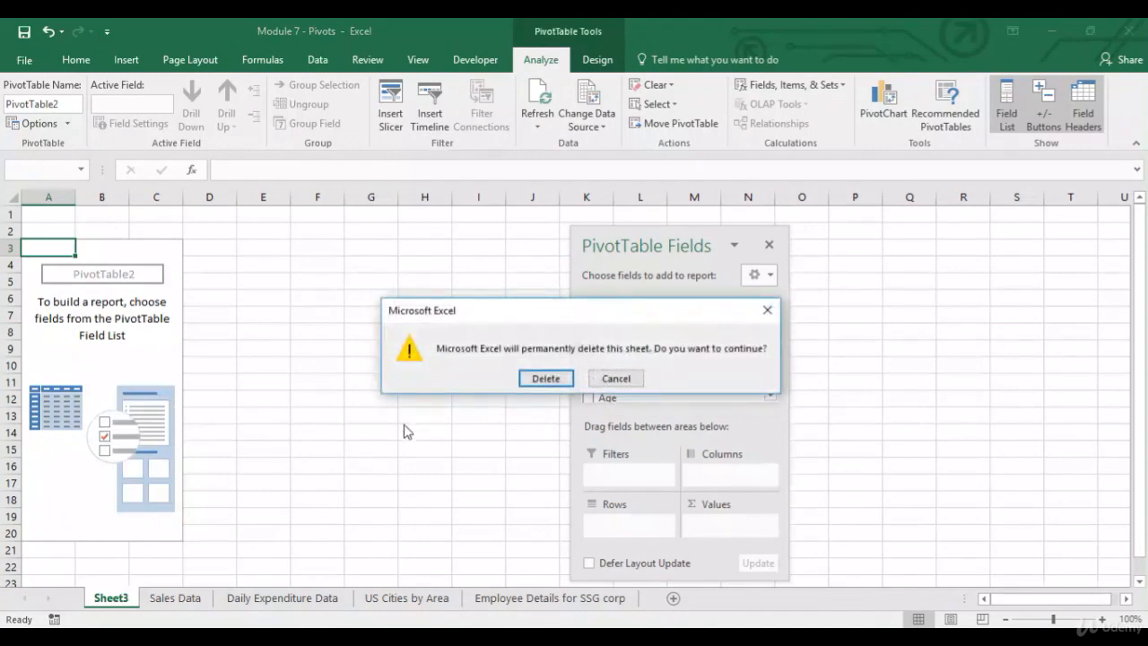
{"action": "left_click", "coordinate": [538, 378]}
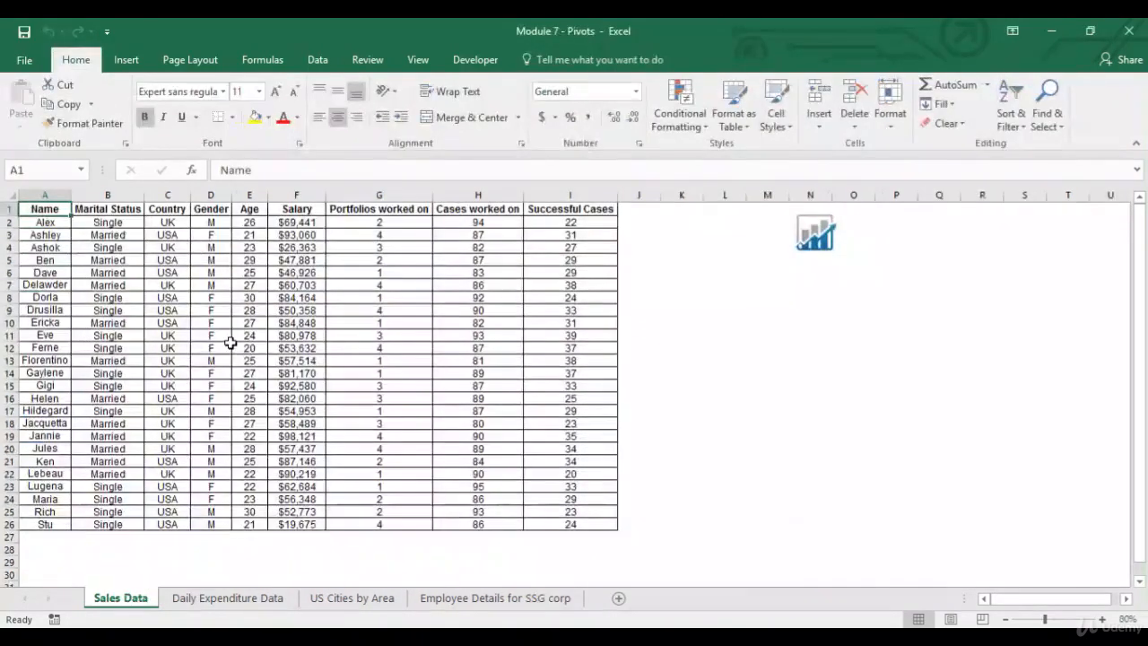
Create a PivotTable with the PivotTable and PivotChart Wizard from Sales Data range A1:I26, placed on a new worksheet.
{"action": "key", "text": "ctrl+shift+Down"}
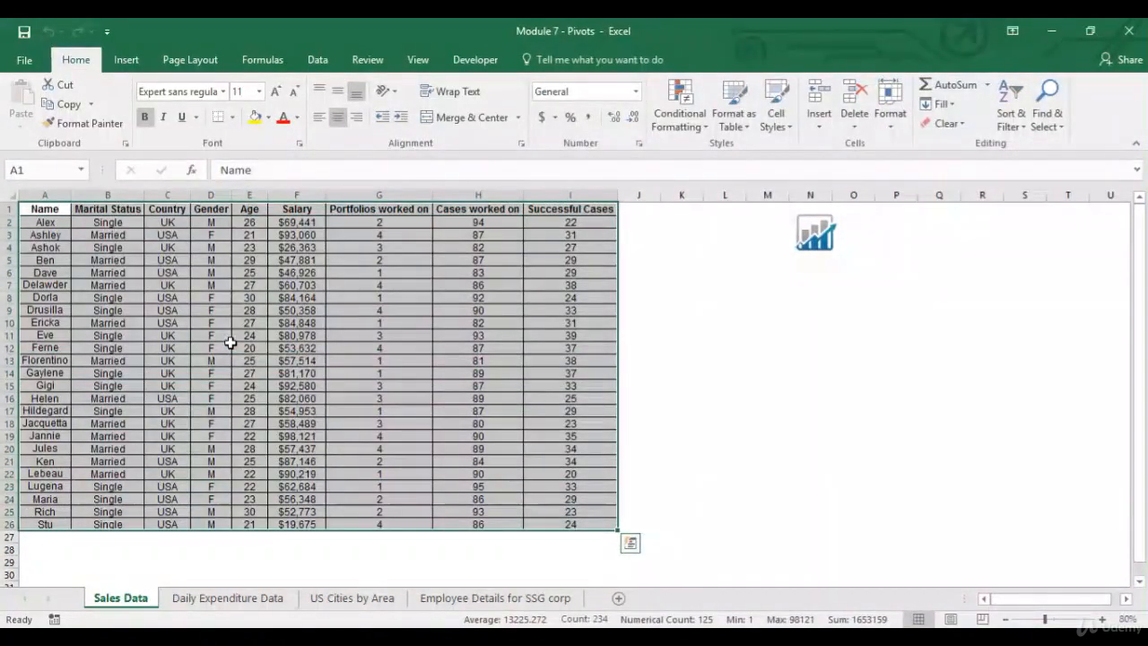
{"action": "key", "text": "alt+d"}
{"action": "key", "text": "p"}
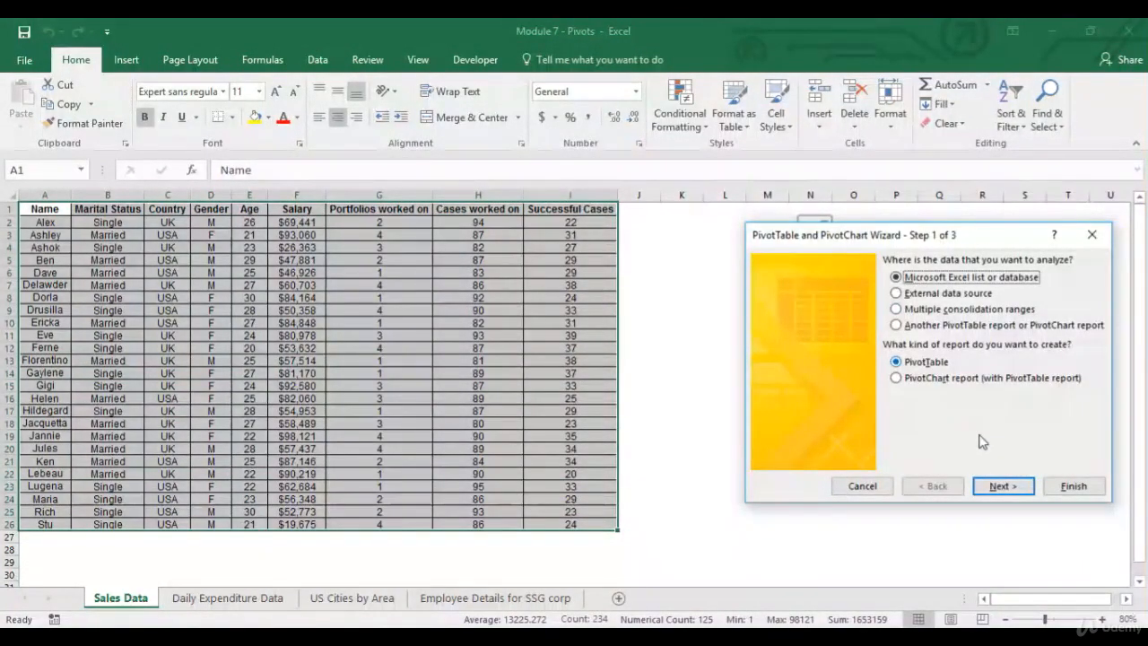
{"action": "left_click", "coordinate": [1003, 486]}
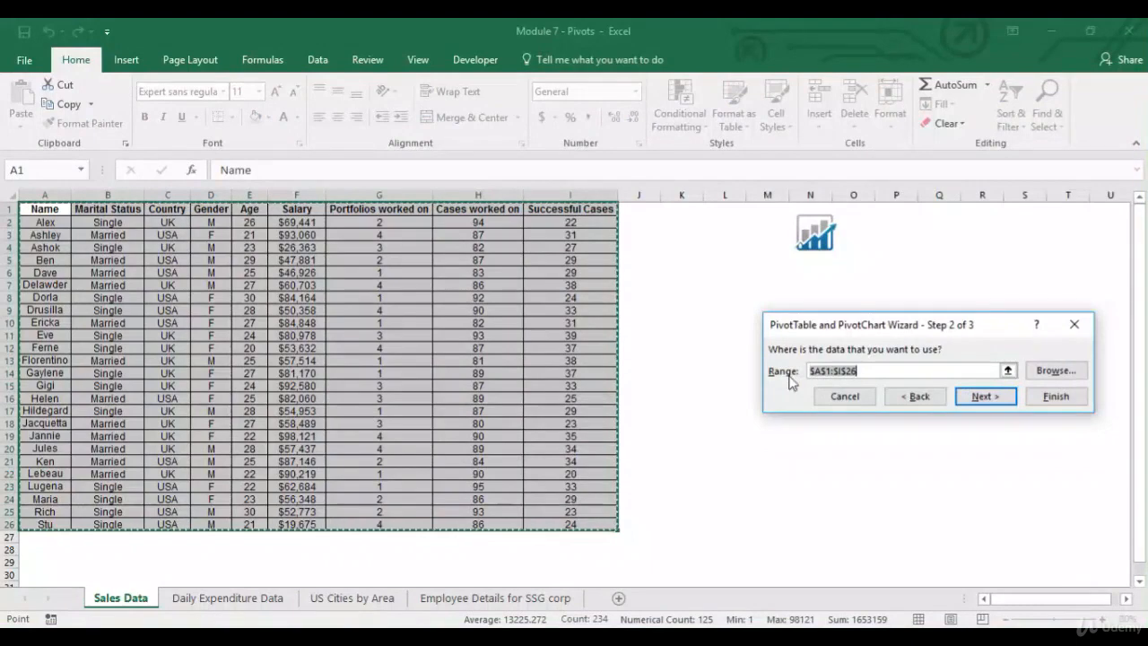
{"action": "left_click", "coordinate": [1007, 400]}
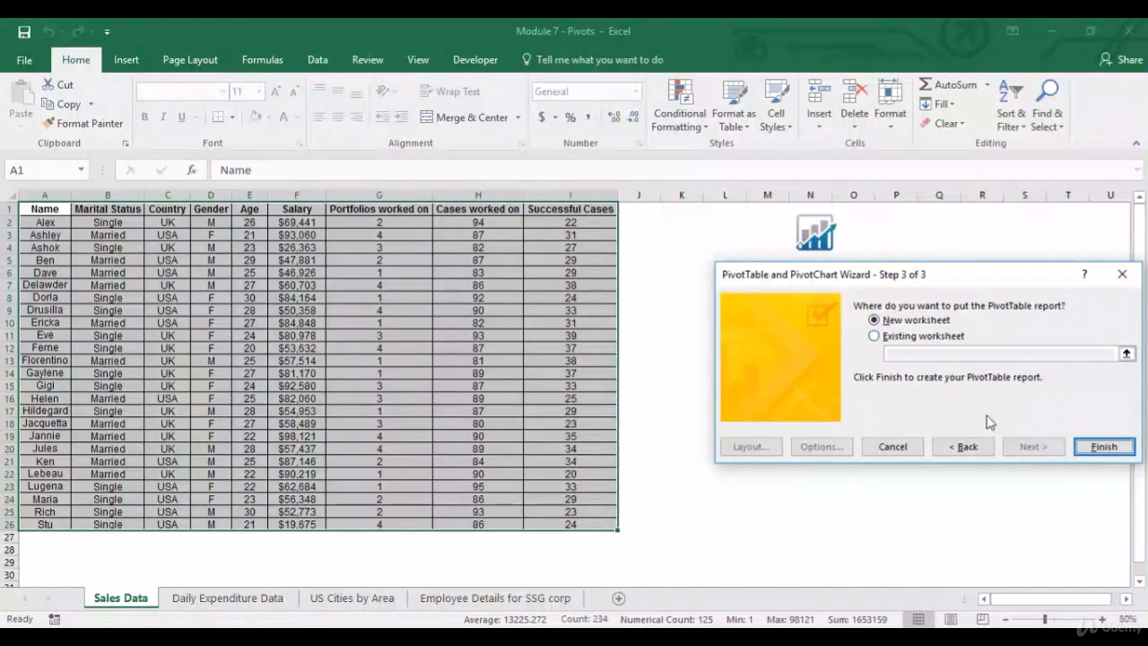
{"action": "left_click", "coordinate": [1102, 446]}
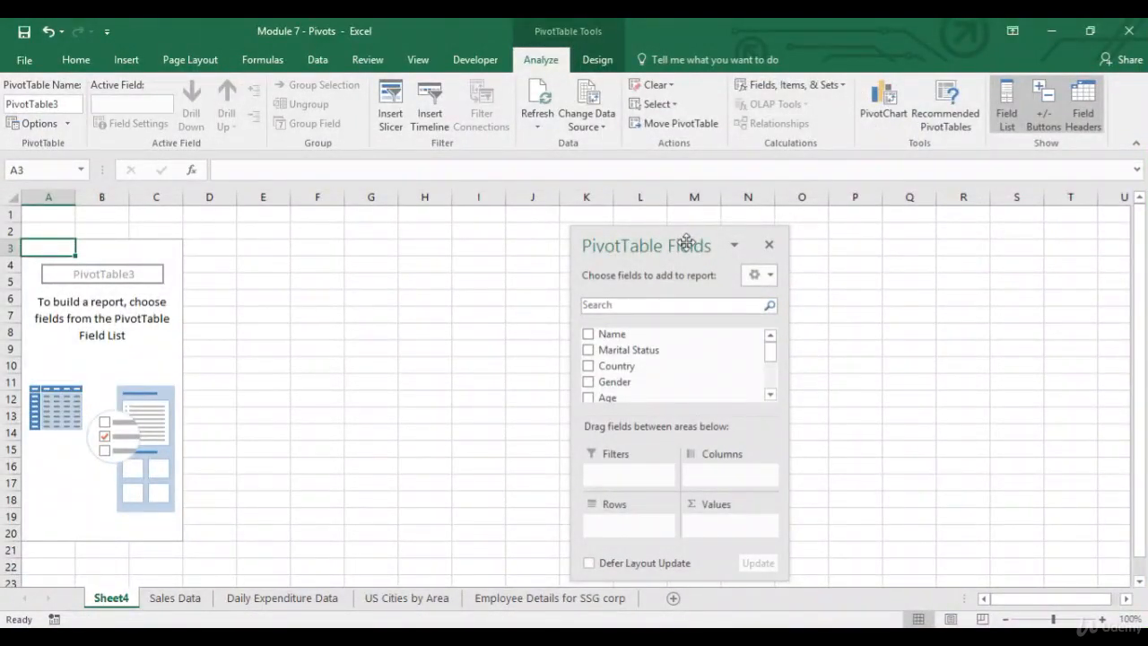
Rename the new PivotTable worksheet as Pivot.
{"action": "left_click_drag", "start_coordinate": [686, 240], "coordinate": [704, 220]}
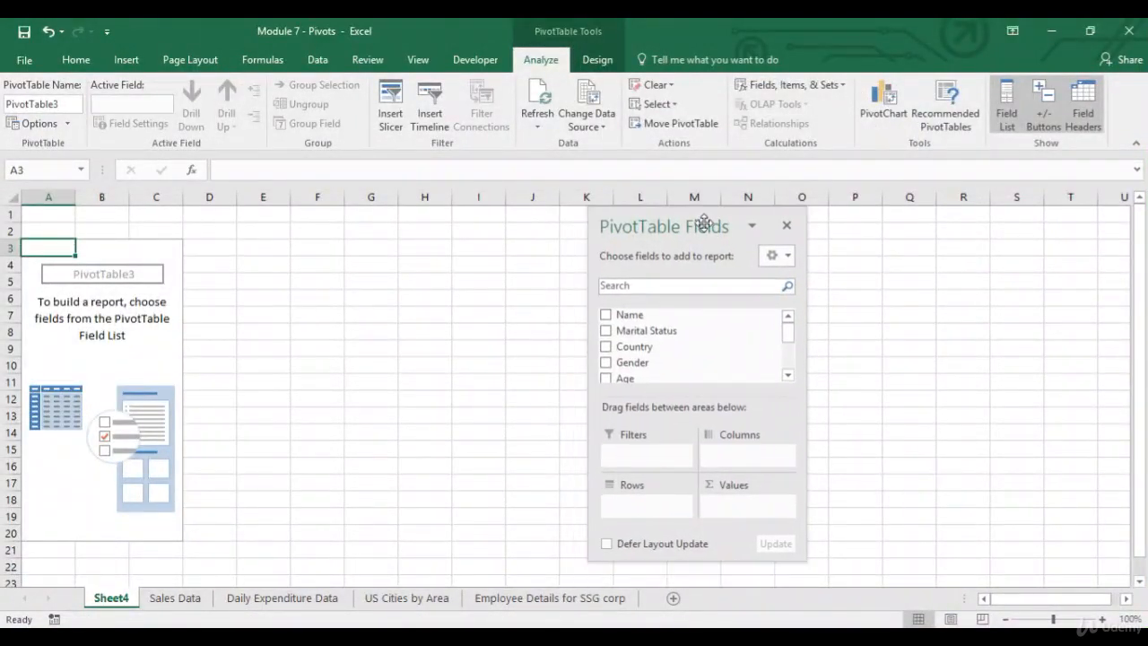
{"action": "double_click", "coordinate": [112, 597]}
{"action": "type", "text": "Pivot"}
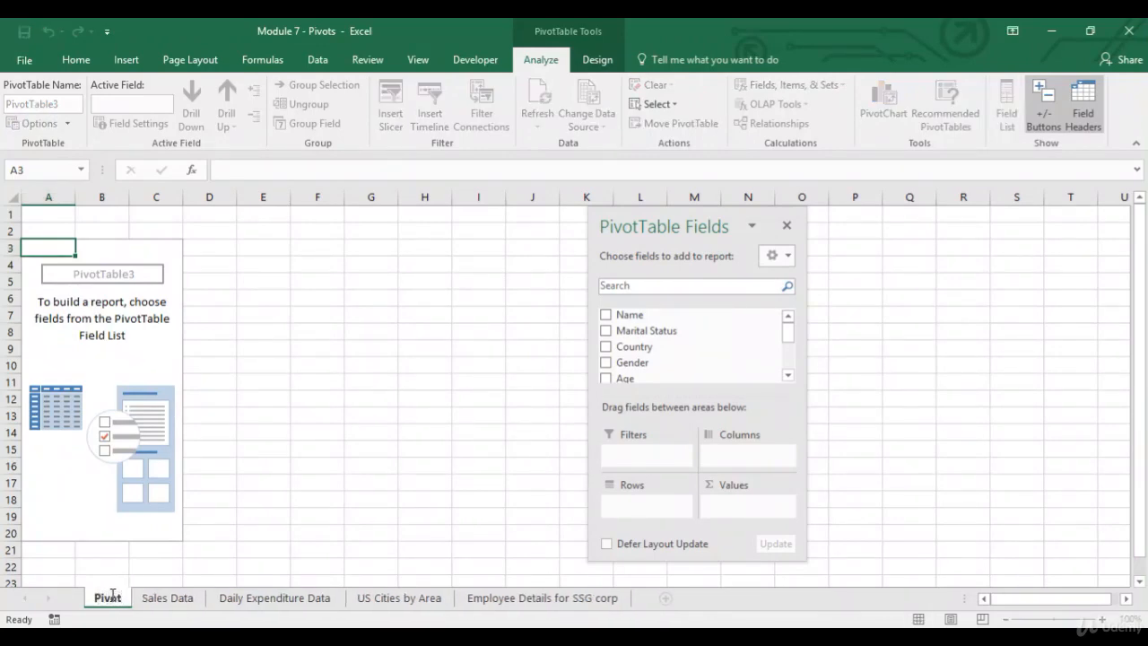
{"action": "key", "text": "Return"}
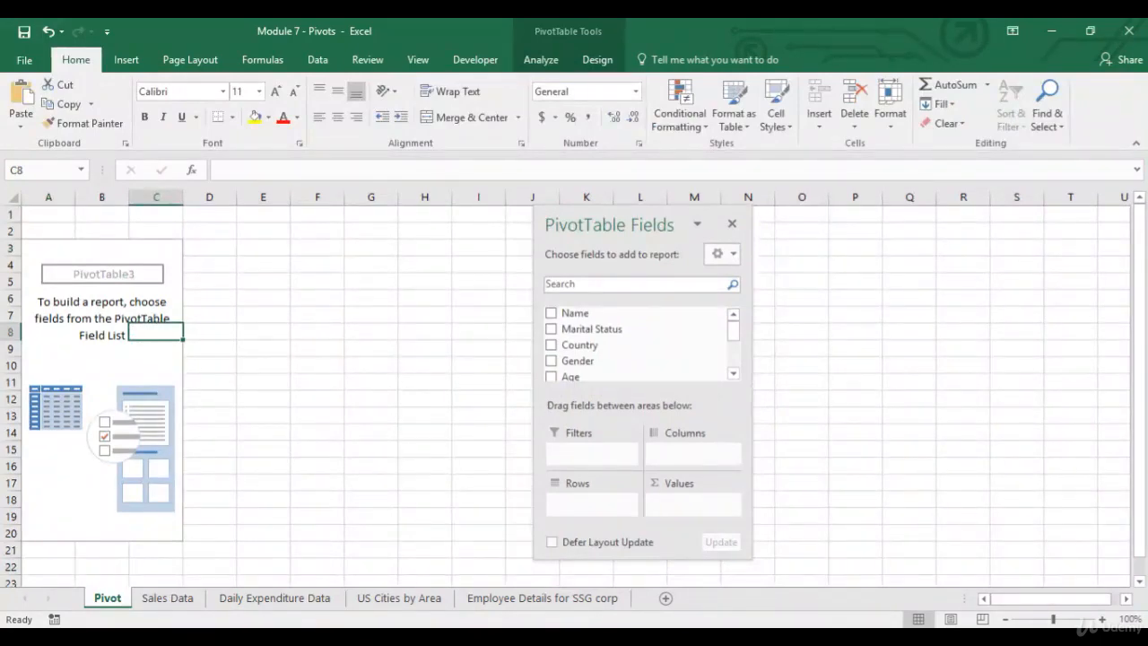
Set the Pivot sheet's zoom to 80% and slightly enlarge the floating PivotTable Fields pane.
{"action": "left_click", "coordinate": [1005, 619]}
{"action": "left_click", "coordinate": [1005, 619]}
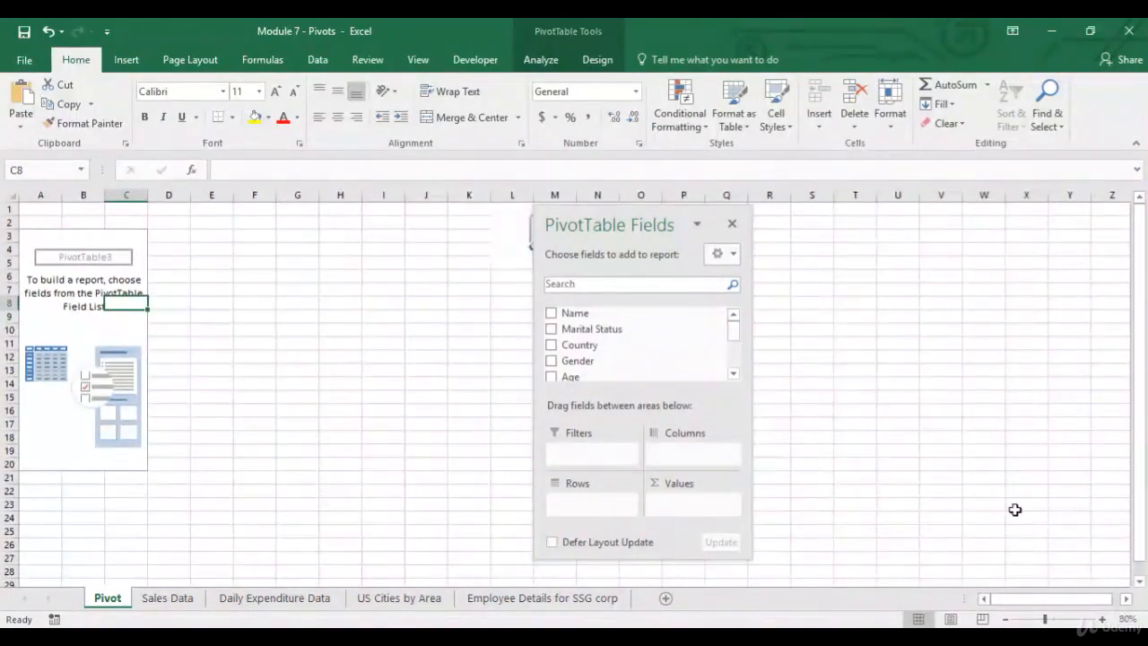
{"action": "left_click_drag", "start_coordinate": [668, 225], "coordinate": [657, 227]}
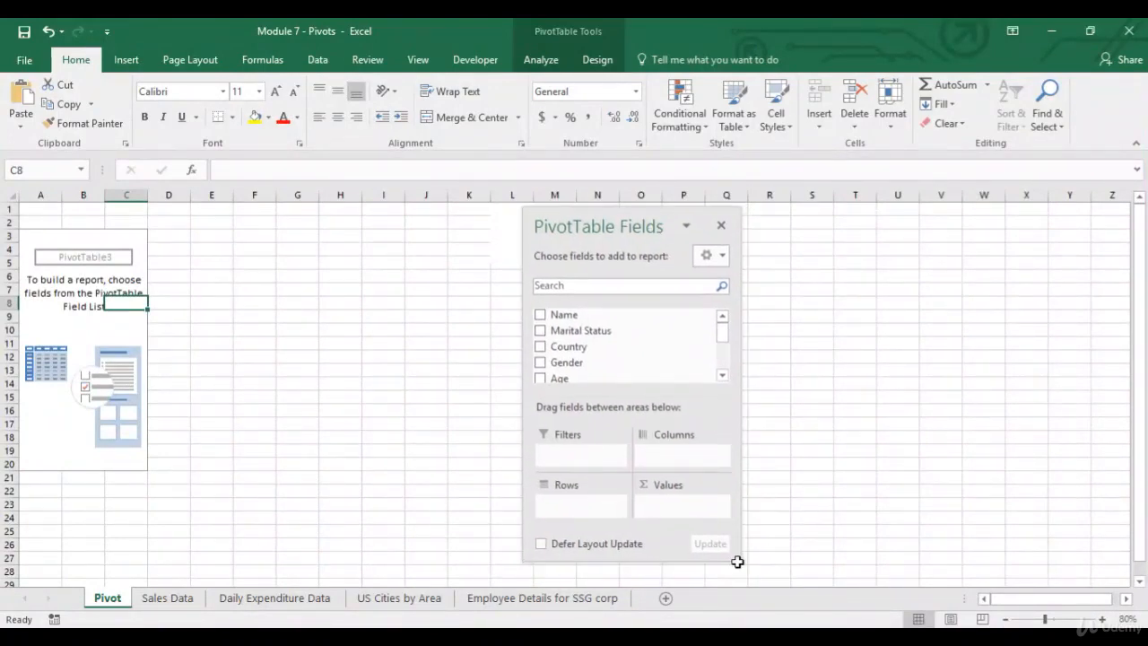
{"action": "left_click_drag", "start_coordinate": [739, 557], "coordinate": [757, 584]}
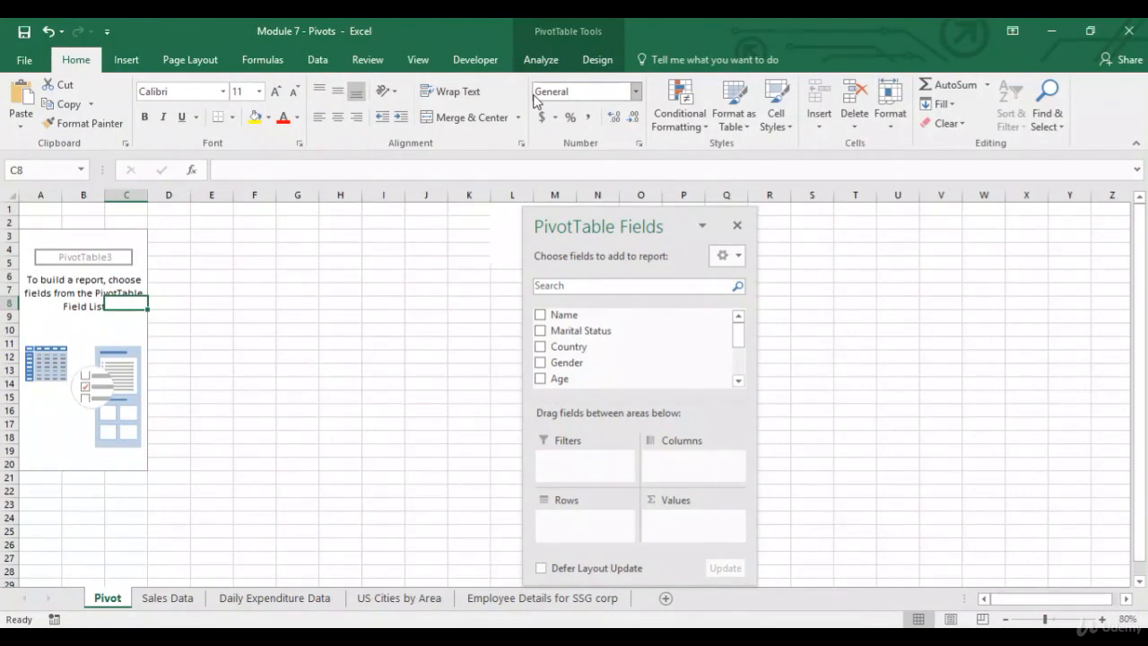
Hide the gridlines on the Pivot sheet.
{"action": "left_click", "coordinate": [418, 60]}
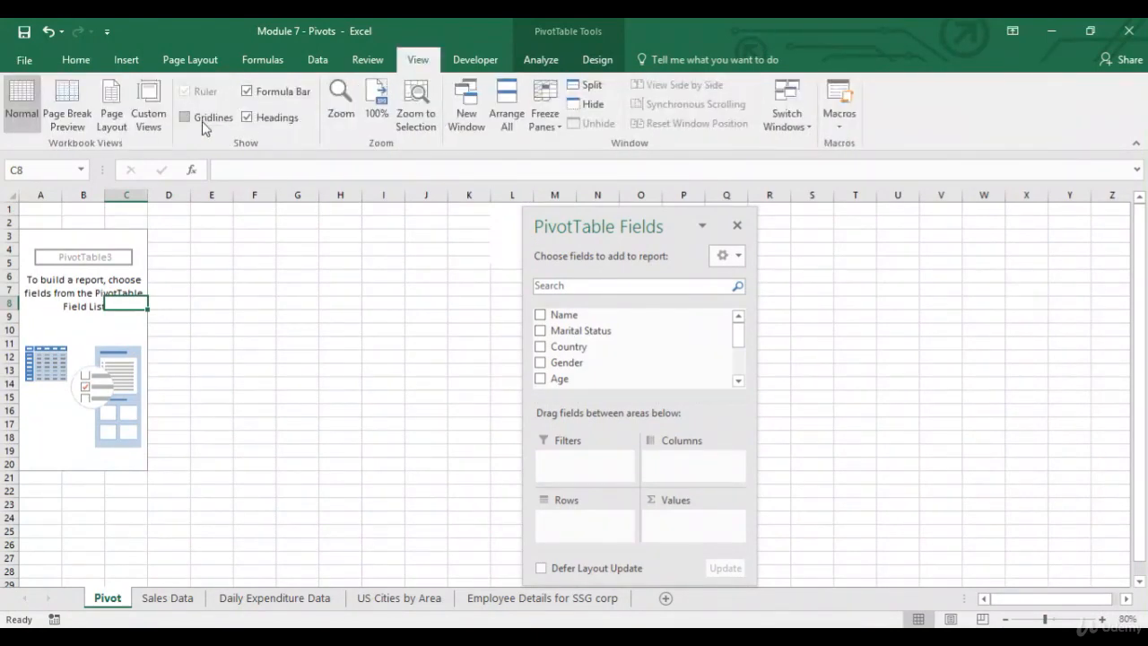
{"action": "left_click", "coordinate": [77, 60]}
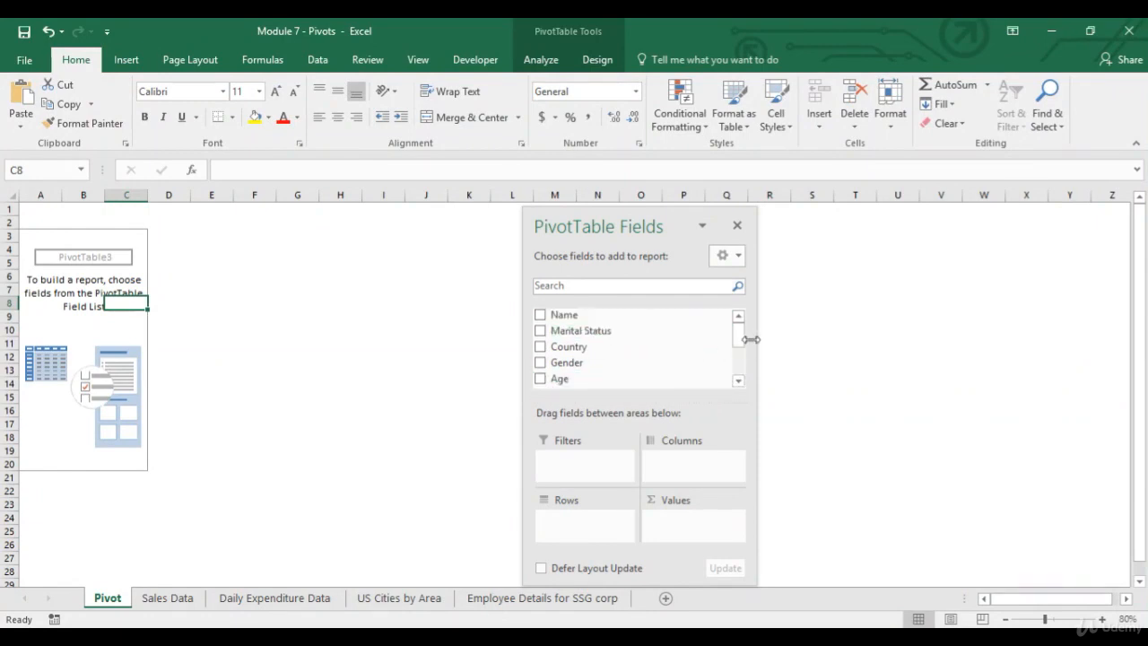
Look through the PivotTable field list and inspect the filter items of the Marital Status, Country and Name fields.
{"action": "left_click_drag", "start_coordinate": [744, 333], "coordinate": [742, 364]}
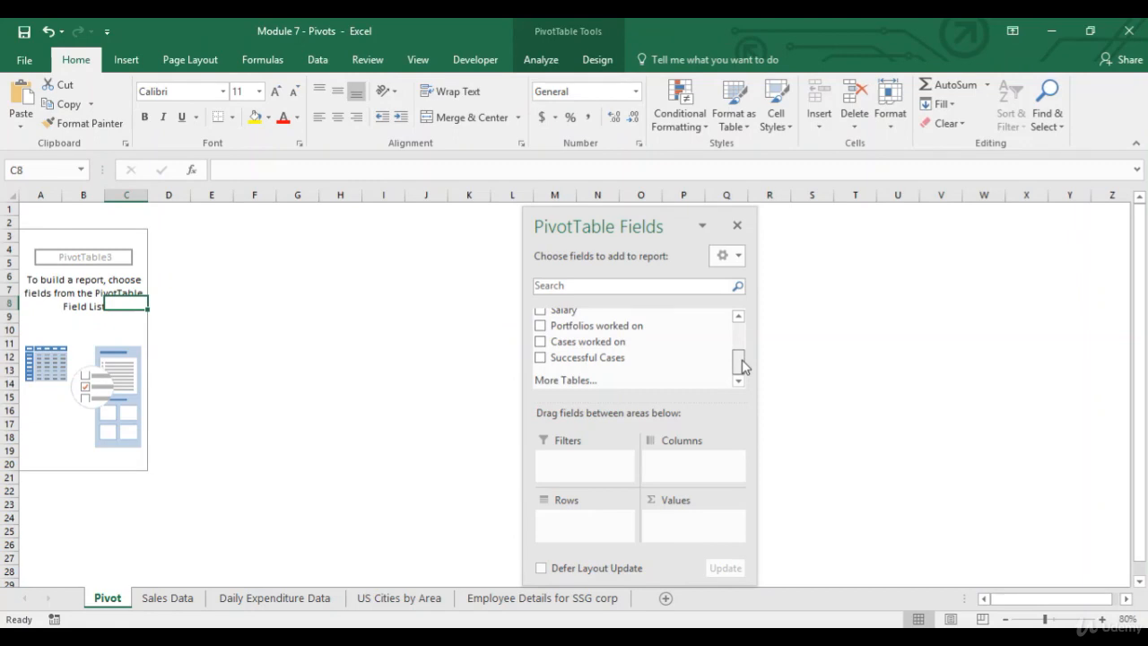
{"action": "left_click_drag", "start_coordinate": [742, 359], "coordinate": [741, 326]}
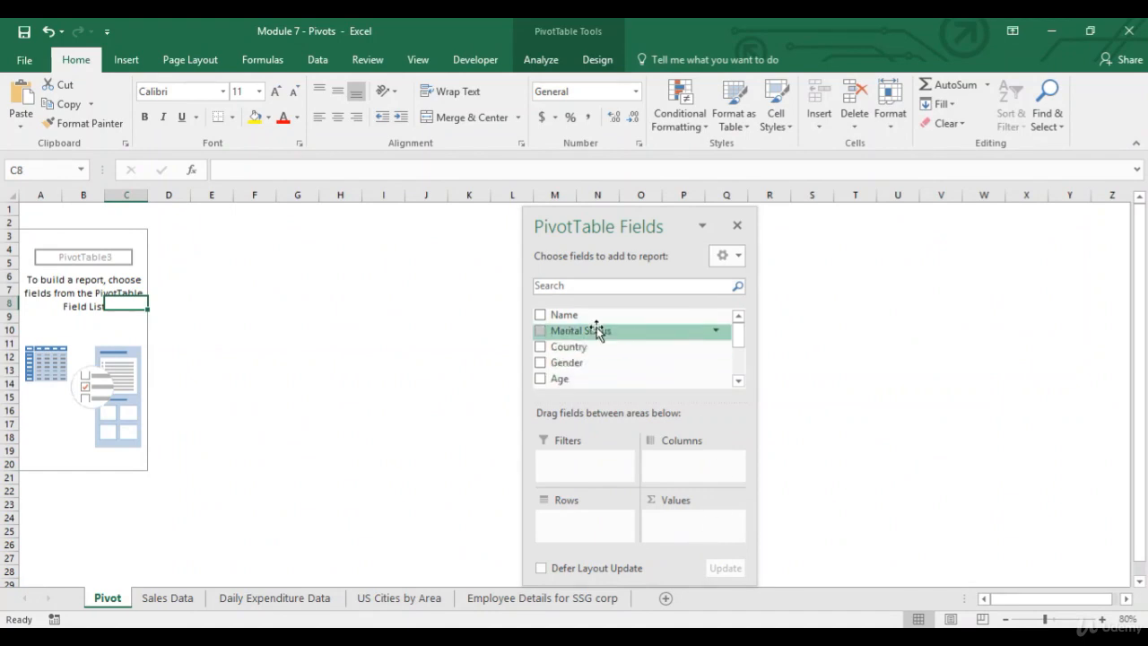
{"action": "left_click", "coordinate": [716, 331]}
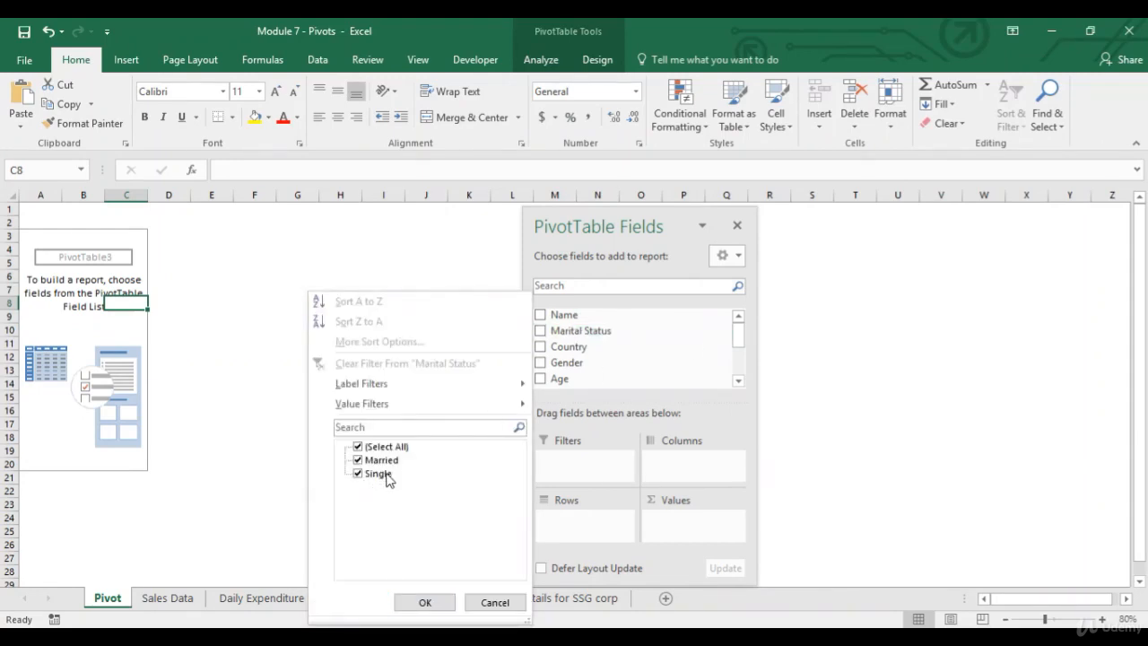
{"action": "left_click", "coordinate": [492, 602]}
{"action": "left_click", "coordinate": [716, 346]}
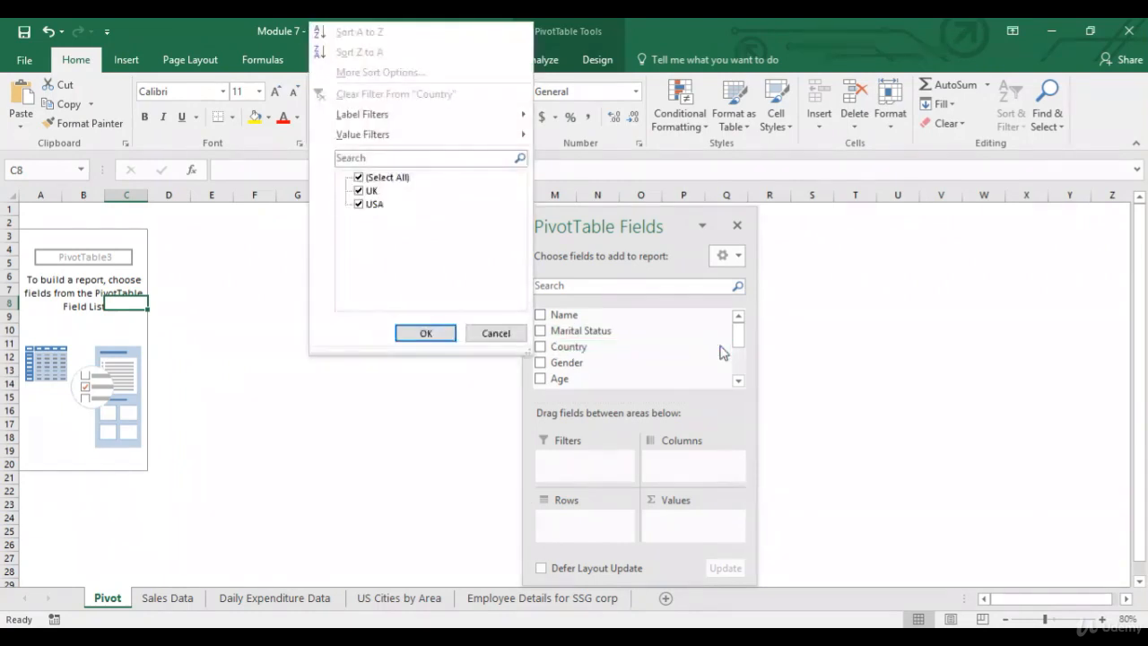
{"action": "left_click", "coordinate": [496, 332]}
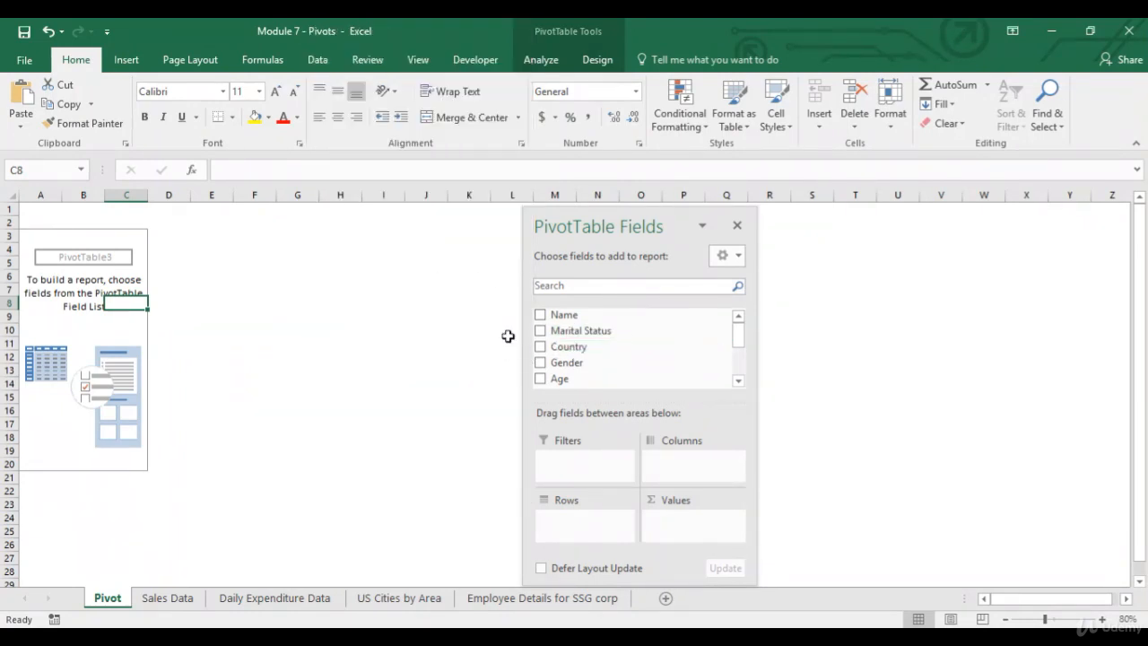
{"action": "left_click", "coordinate": [715, 314]}
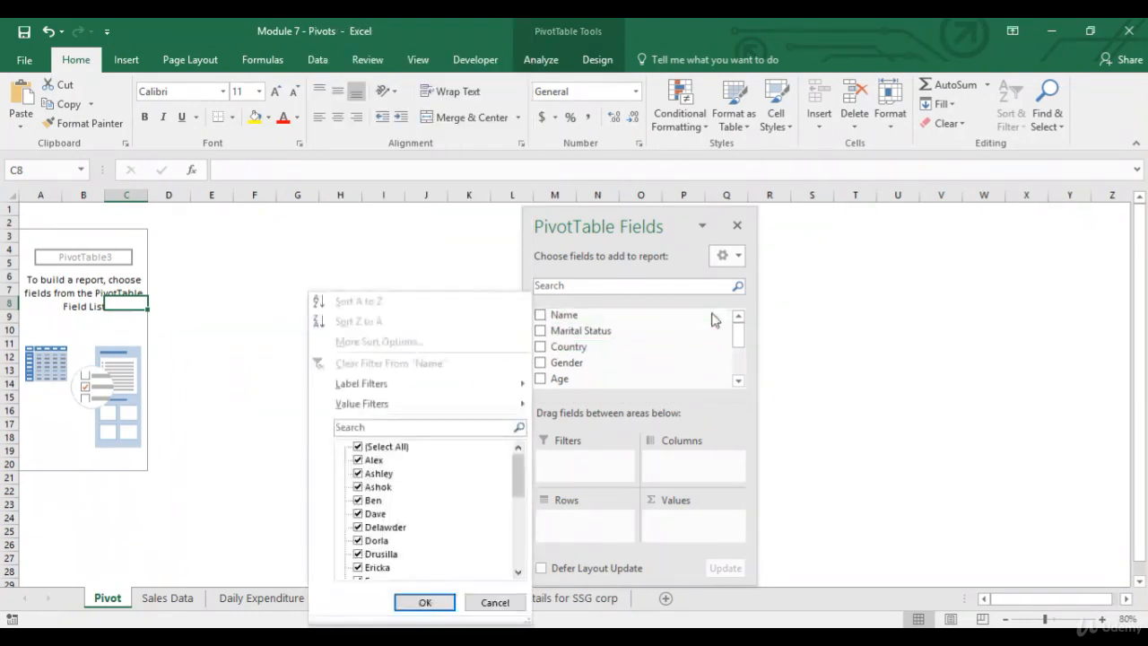
{"action": "left_click_drag", "start_coordinate": [514, 471], "coordinate": [517, 545]}
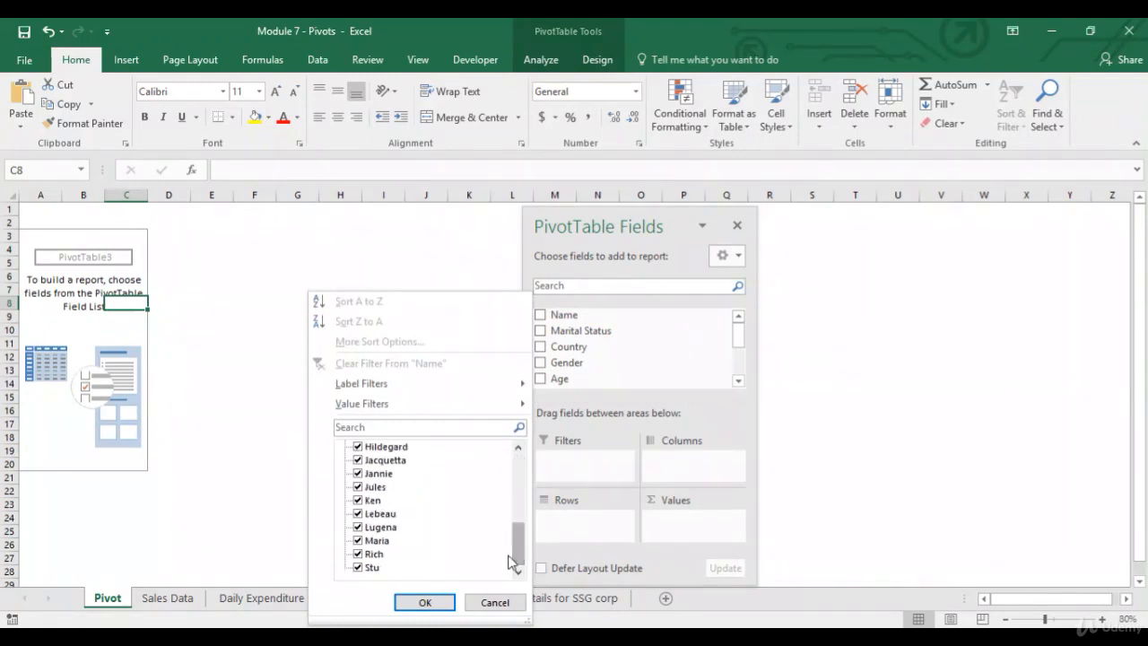
{"action": "left_click", "coordinate": [495, 601]}
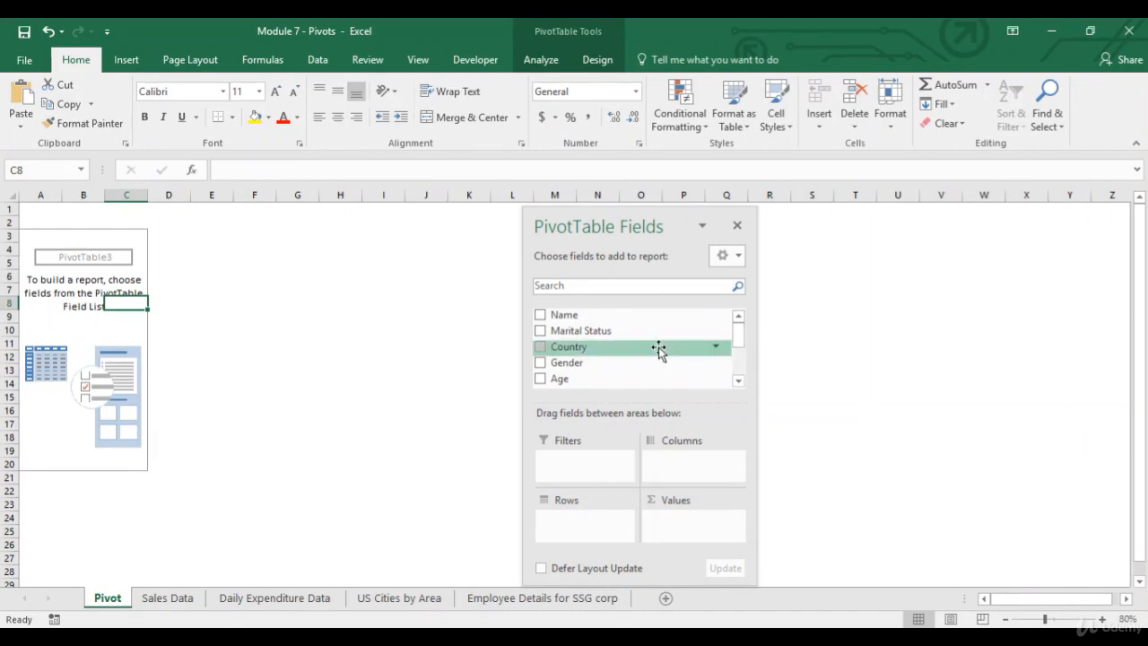
Lay out the PivotTable with Country in Rows, Portfolios worked on in Columns and the count of Name in Values.
{"action": "left_click_drag", "start_coordinate": [652, 357], "coordinate": [582, 529]}
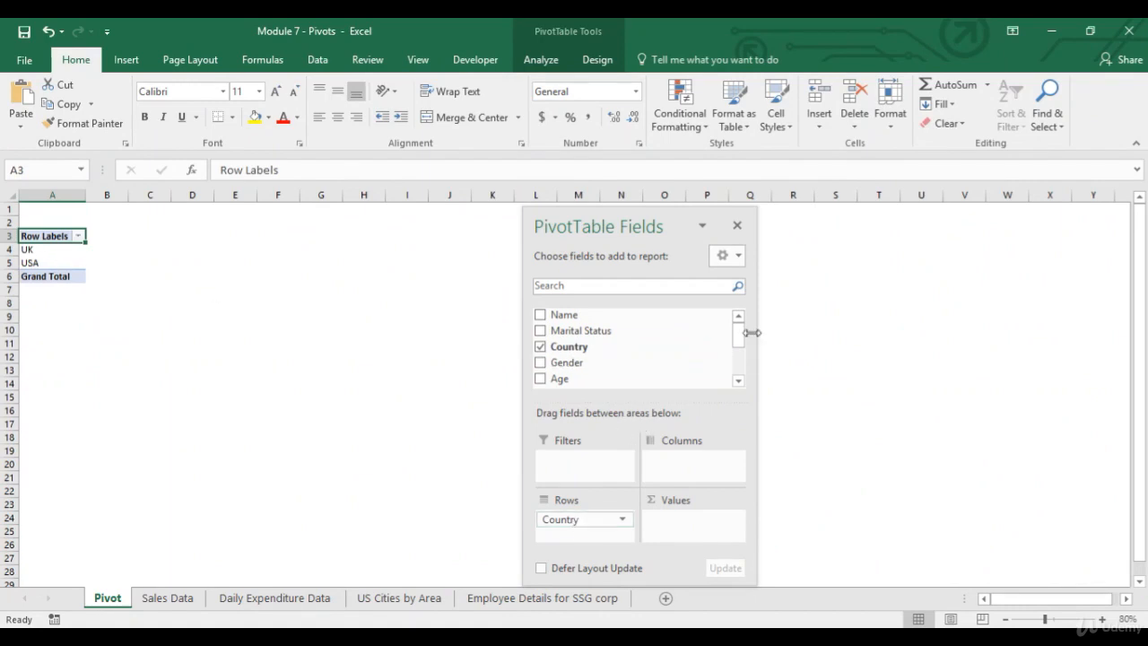
{"action": "left_click_drag", "start_coordinate": [737, 339], "coordinate": [698, 460]}
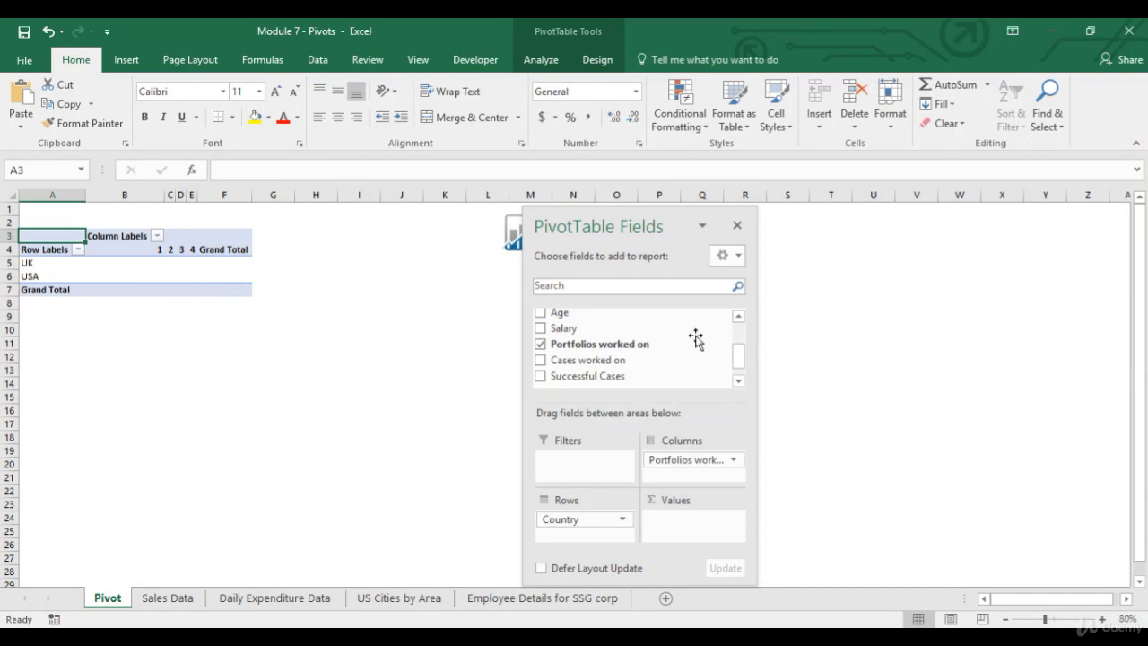
{"action": "left_click_drag", "start_coordinate": [744, 358], "coordinate": [743, 333]}
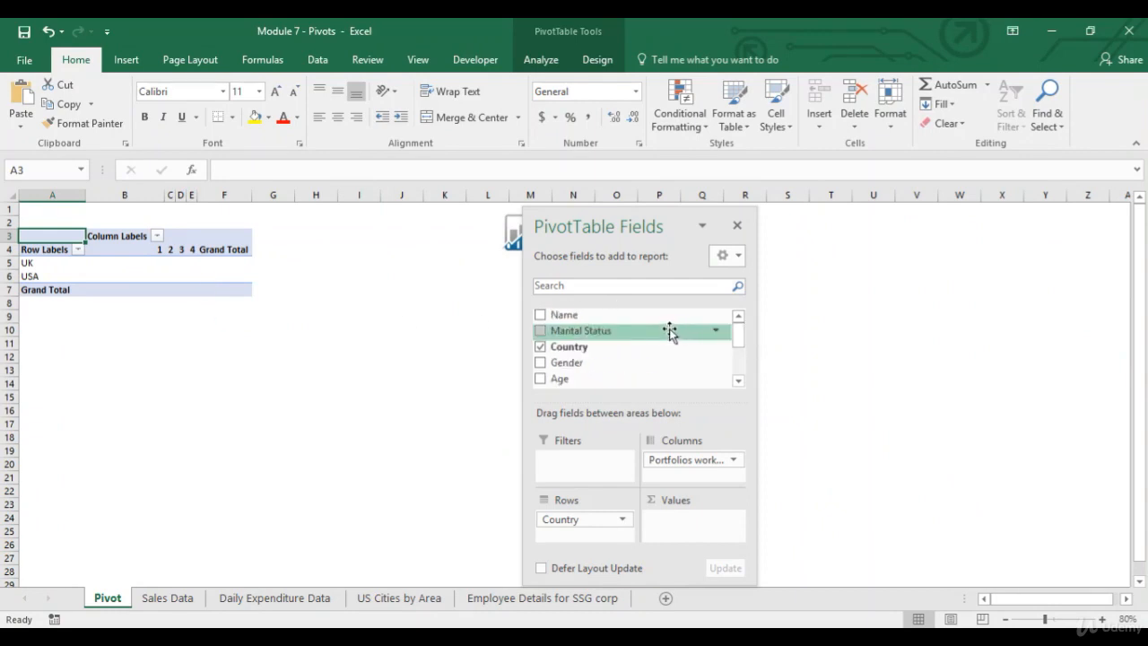
{"action": "left_click_drag", "start_coordinate": [670, 323], "coordinate": [684, 526]}
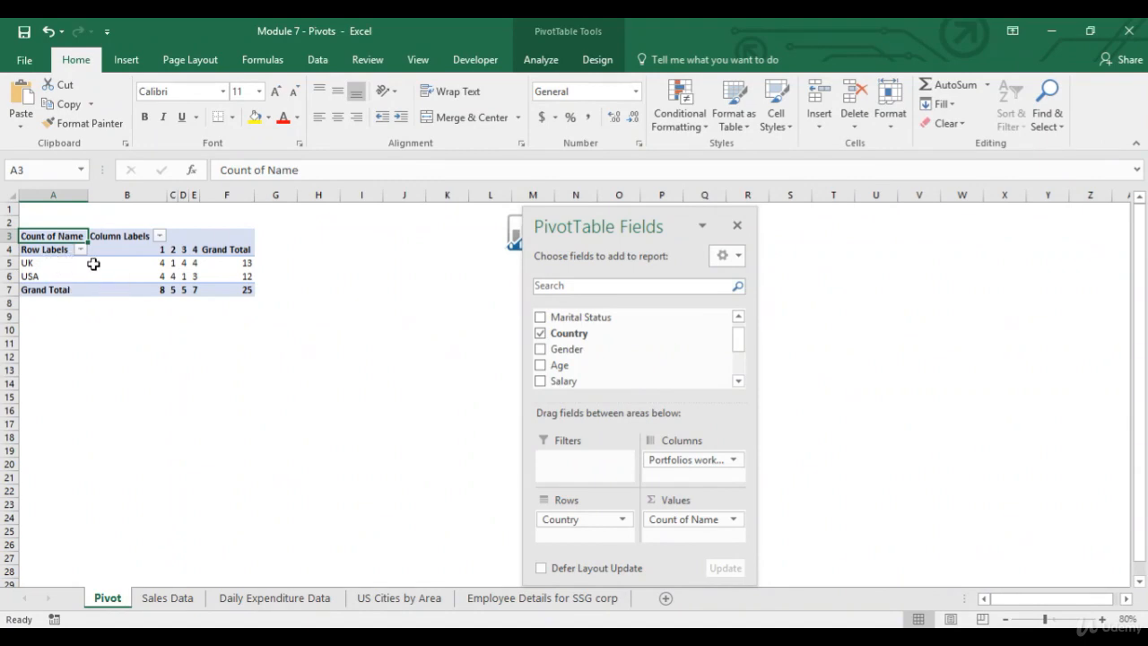
Examine the UK row's name counts cell by cell against the portfolio numbers in the column headings.
{"action": "left_click", "coordinate": [132, 262]}
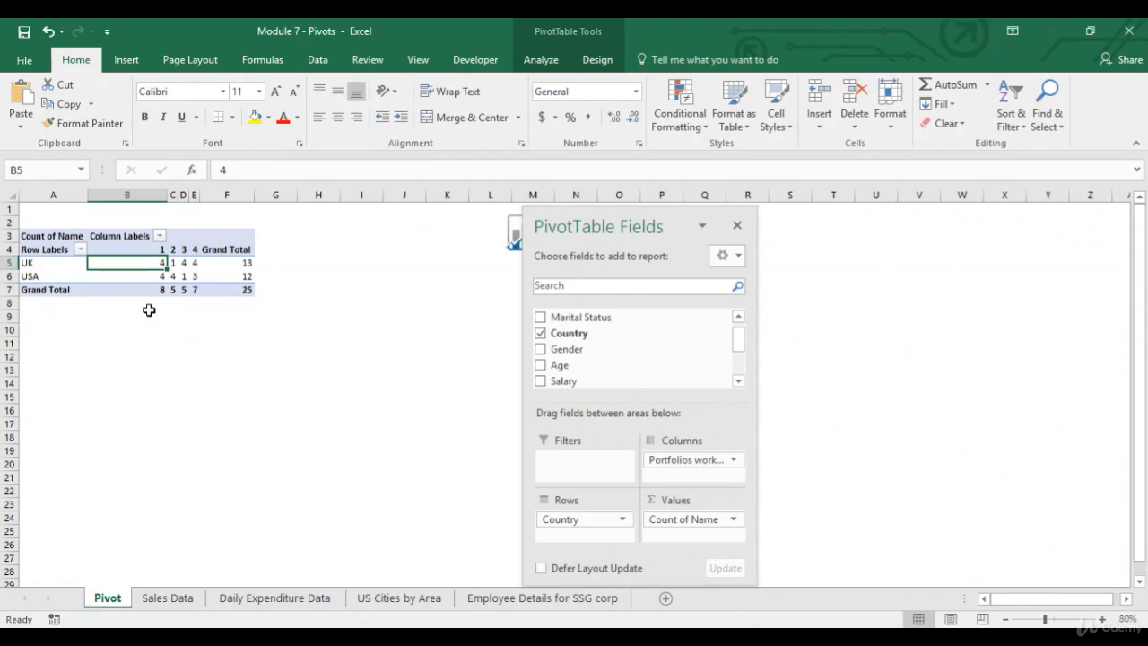
{"action": "key", "text": "Up"}
{"action": "key", "text": "Right"}
{"action": "key", "text": "Down"}
{"action": "key", "text": "Up"}
{"action": "key", "text": "Down"}
{"action": "key", "text": "Right"}
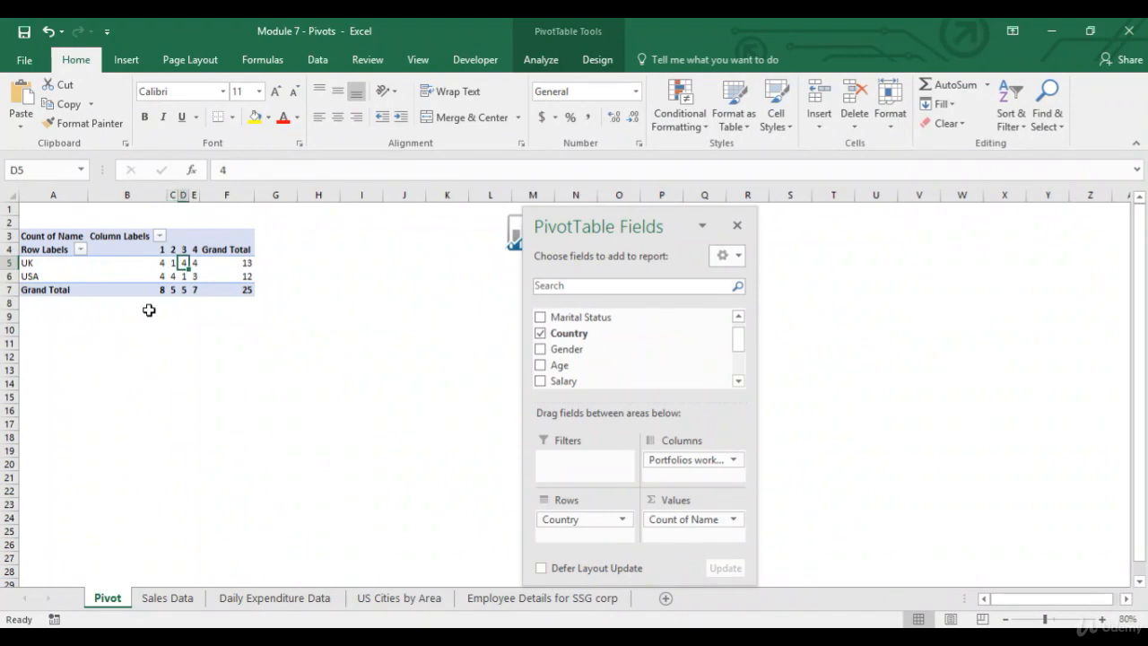
{"action": "key", "text": "Right"}
{"action": "key", "text": "Left"}
{"action": "key", "text": "Up"}
{"action": "key", "text": "Right"}
{"action": "key", "text": "Down"}
Examine the USA row's name counts cell by cell against the portfolio numbers in the column headings.
{"action": "key", "text": "Down"}
{"action": "key", "text": "Left"}
{"action": "key", "text": "Left"}
{"action": "key", "text": "Left"}
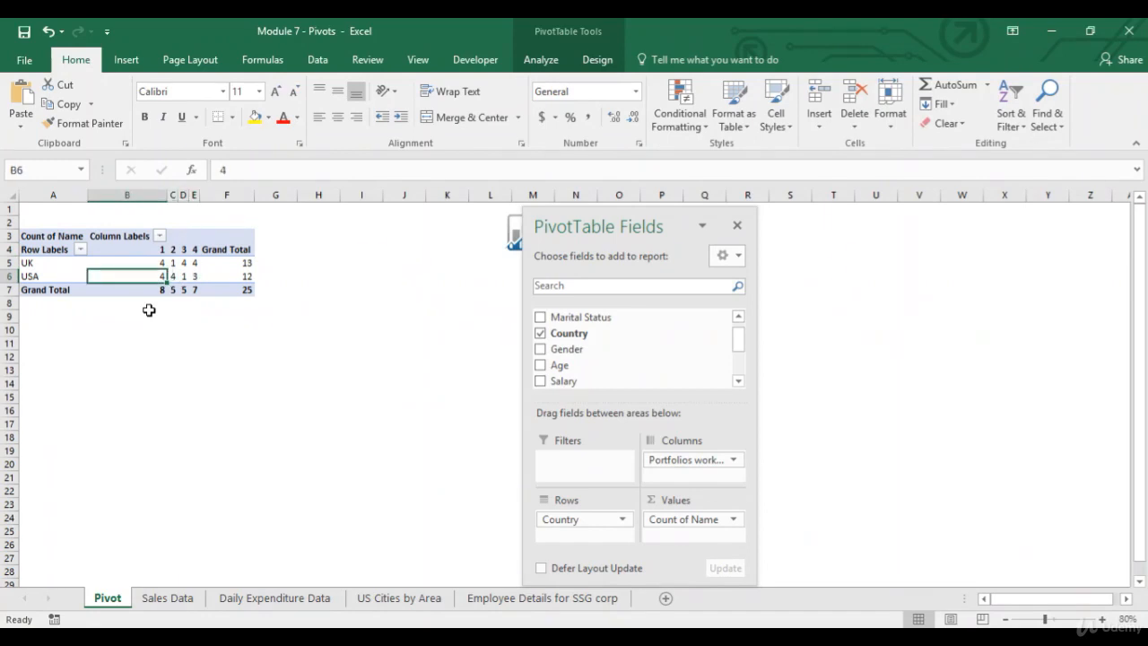
{"action": "key", "text": "Up"}
{"action": "key", "text": "Up"}
{"action": "key", "text": "Down"}
{"action": "key", "text": "Down"}
{"action": "key", "text": "Right"}
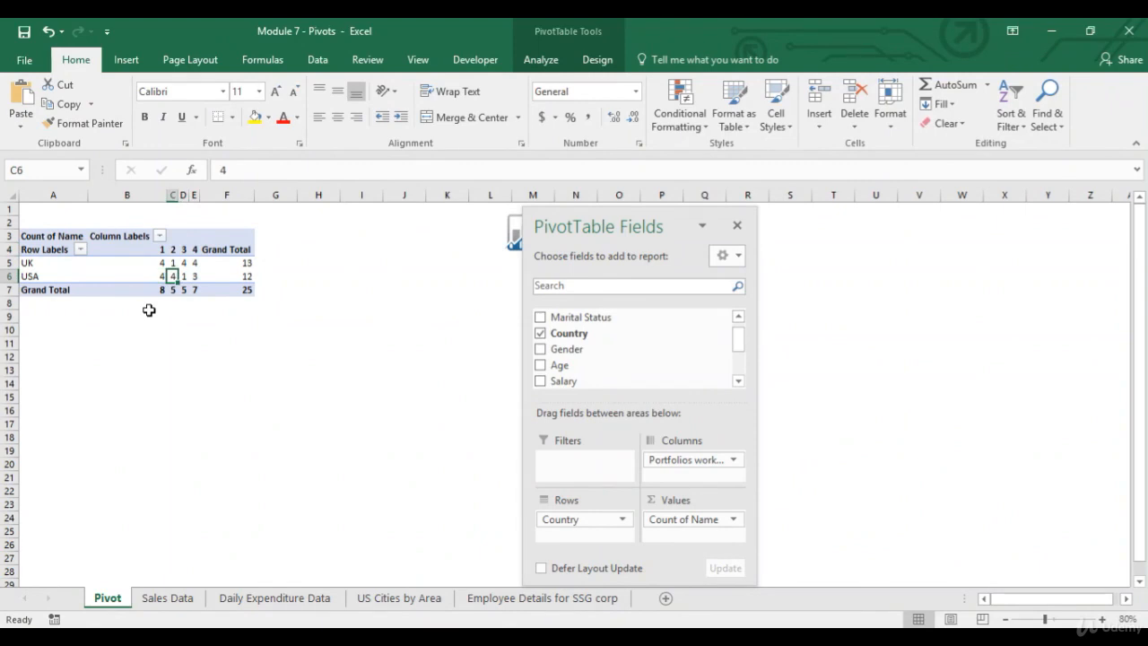
{"action": "key", "text": "Up"}
{"action": "key", "text": "Up"}
{"action": "key", "text": "Down"}
{"action": "key", "text": "Down"}
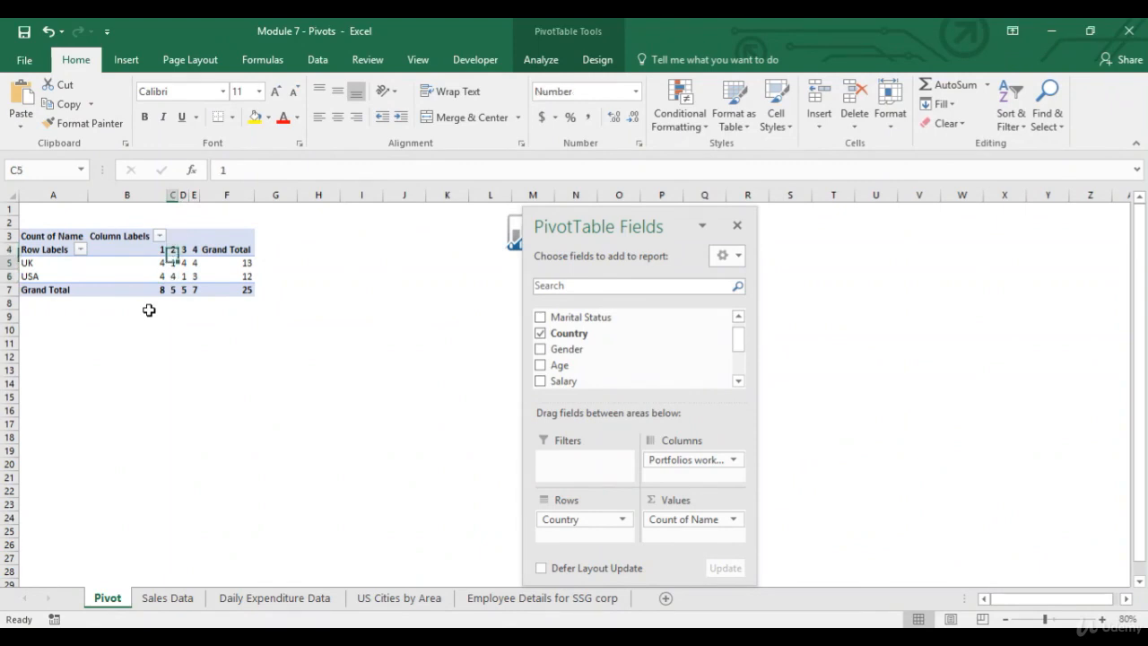
{"action": "key", "text": "Right"}
{"action": "key", "text": "Up"}
{"action": "key", "text": "Up"}
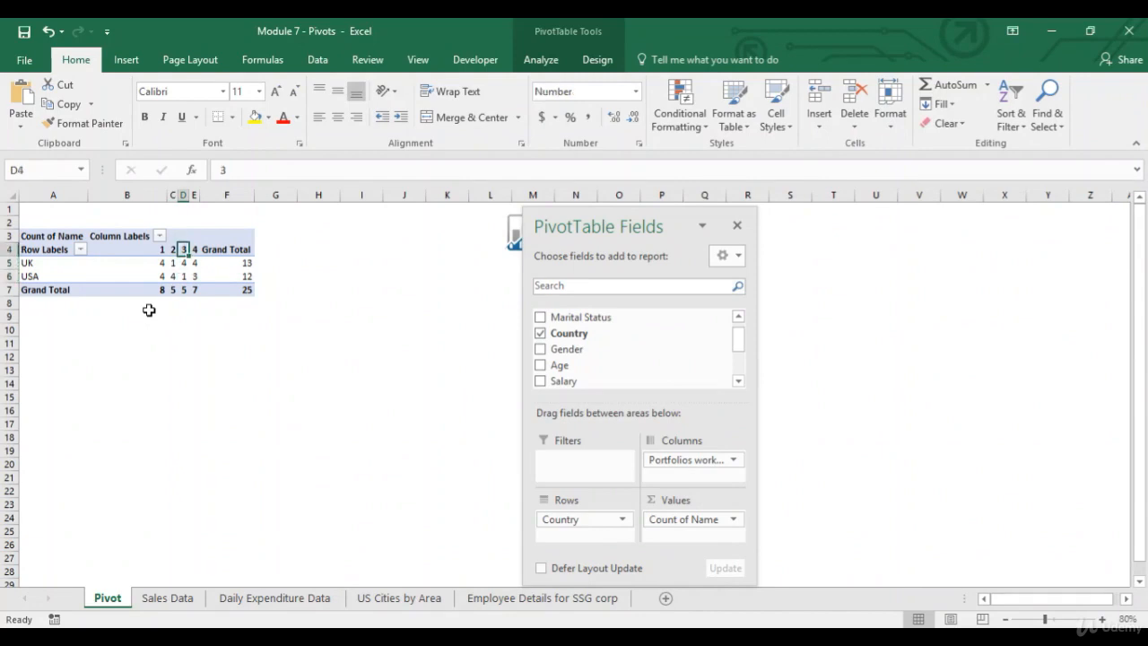
{"action": "key", "text": "Down"}
{"action": "key", "text": "Down"}
{"action": "key", "text": "Right"}
{"action": "key", "text": "Up"}
{"action": "key", "text": "Up"}
{"action": "key", "text": "Down"}
{"action": "key", "text": "Down"}
Examine the Grand Total row's counts for each portfolio, comparing them with the UK and USA counts above.
{"action": "key", "text": "Down"}
{"action": "key", "text": "Left"}
{"action": "key", "text": "Left"}
{"action": "key", "text": "Left"}
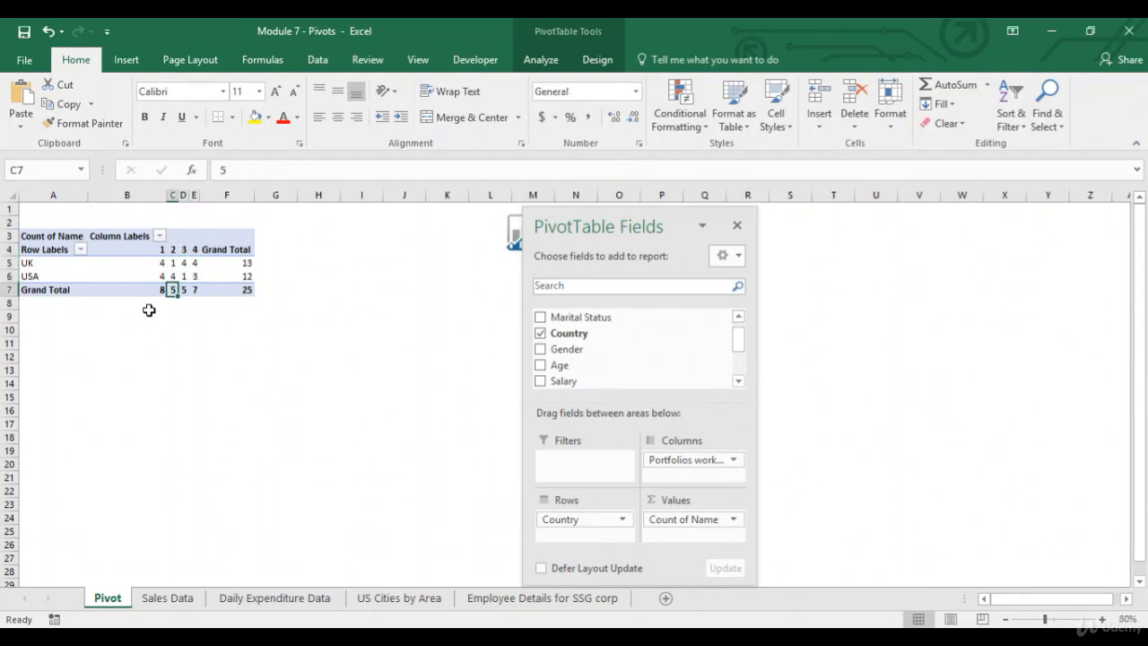
{"action": "key", "text": "Up"}
{"action": "key", "text": "Up"}
{"action": "key", "text": "Left"}
{"action": "key", "text": "Right"}
{"action": "key", "text": "shift+Right"}
{"action": "key", "text": "shift+Right"}
{"action": "key", "text": "shift+Right"}
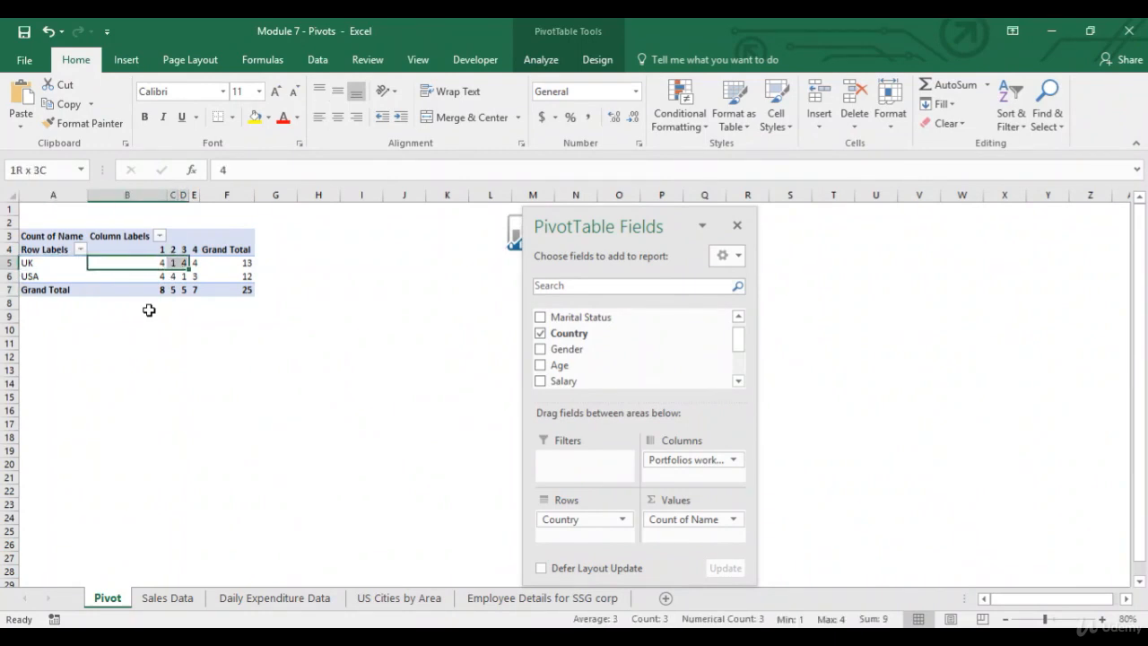
{"action": "key", "text": "Down"}
{"action": "key", "text": "Up"}
{"action": "key", "text": "Up"}
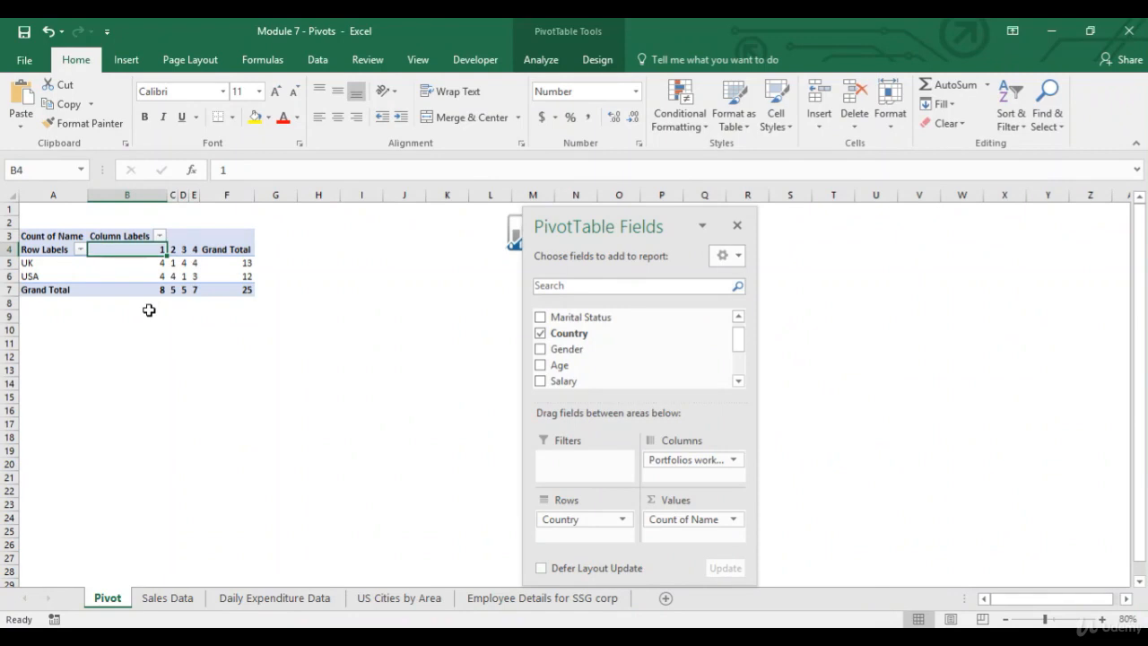
{"action": "key", "text": "Down"}
{"action": "key", "text": "Down"}
{"action": "key", "text": "Down"}
{"action": "key", "text": "Up"}
{"action": "key", "text": "Up"}
{"action": "key", "text": "Up"}
{"action": "key", "text": "Down"}
{"action": "key", "text": "Down"}
{"action": "key", "text": "Down"}
{"action": "key", "text": "Right"}
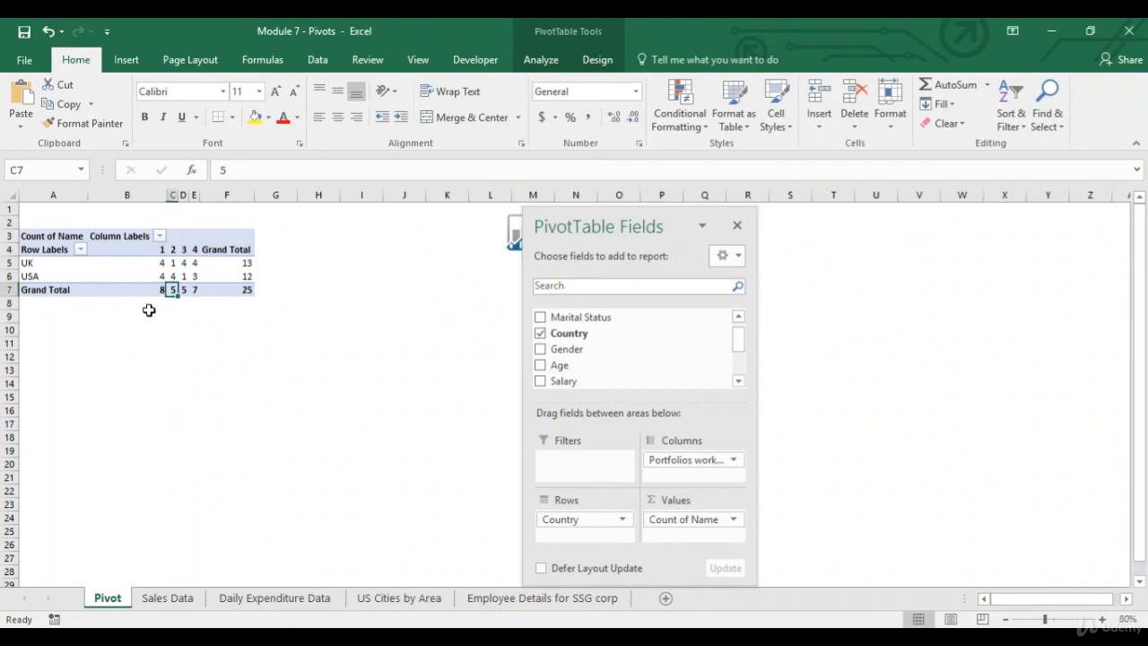
{"action": "key", "text": "Up"}
{"action": "key", "text": "Up"}
{"action": "key", "text": "Up"}
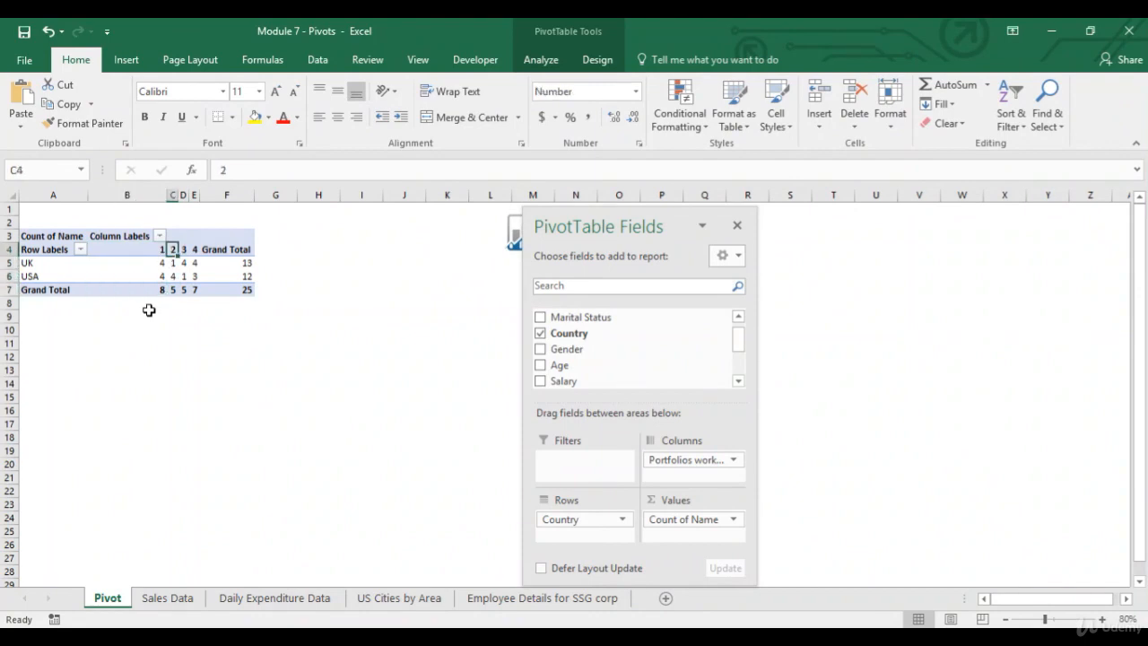
{"action": "key", "text": "Down"}
{"action": "key", "text": "Down"}
{"action": "key", "text": "Down"}
{"action": "key", "text": "Right"}
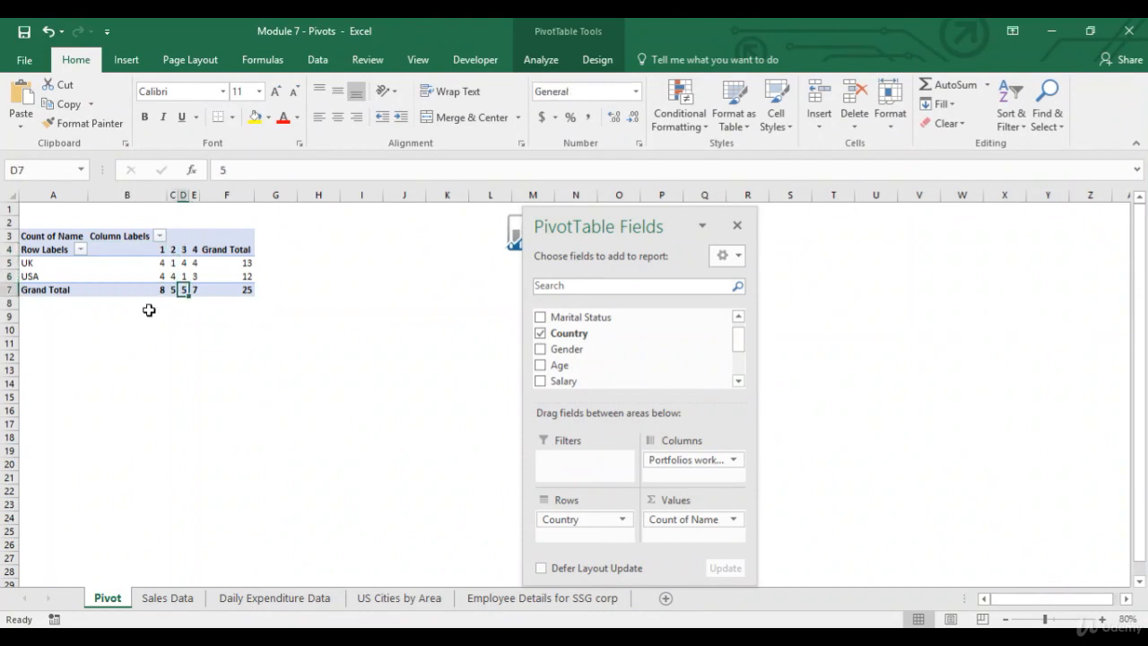
{"action": "key", "text": "Right"}
{"action": "key", "text": "Up"}
{"action": "key", "text": "Up"}
{"action": "key", "text": "Up"}
Examine the UK and USA rows across to the Grand Total column and locate the Grand Total row label.
{"action": "key", "text": "Down"}
{"action": "key", "text": "Left"}
{"action": "key", "text": "Left"}
{"action": "key", "text": "Left"}
{"action": "key", "text": "Left"}
{"action": "key", "text": "Right"}
{"action": "key", "text": "Right"}
{"action": "key", "text": "Right"}
{"action": "key", "text": "Right"}
{"action": "key", "text": "Right"}
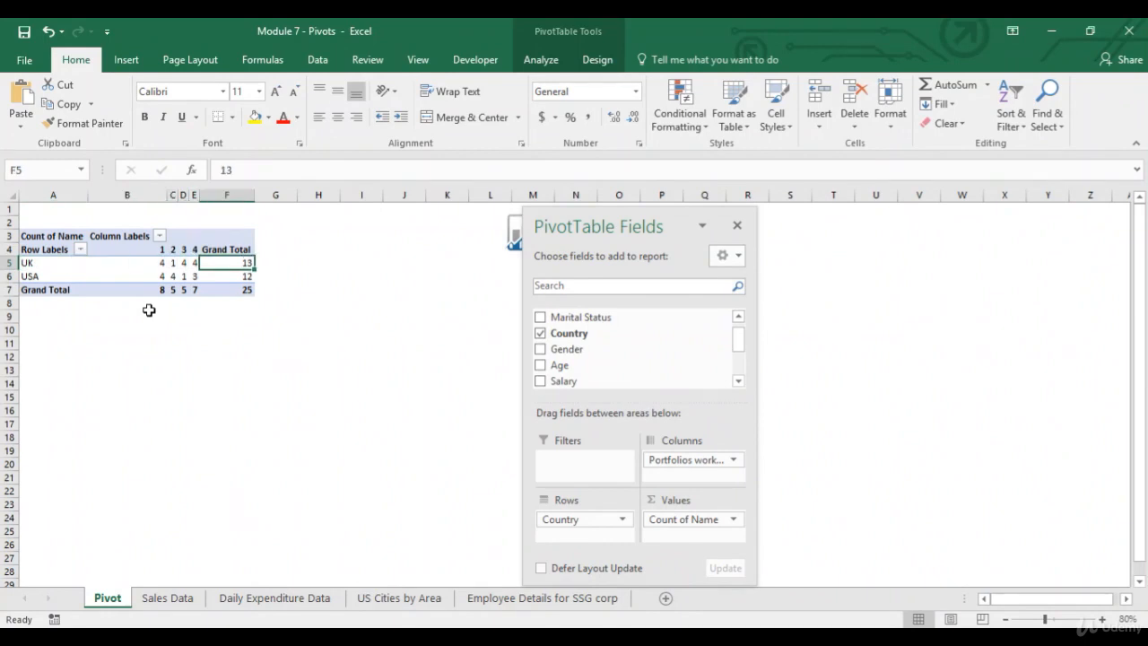
{"action": "key", "text": "Down"}
{"action": "key", "text": "Home"}
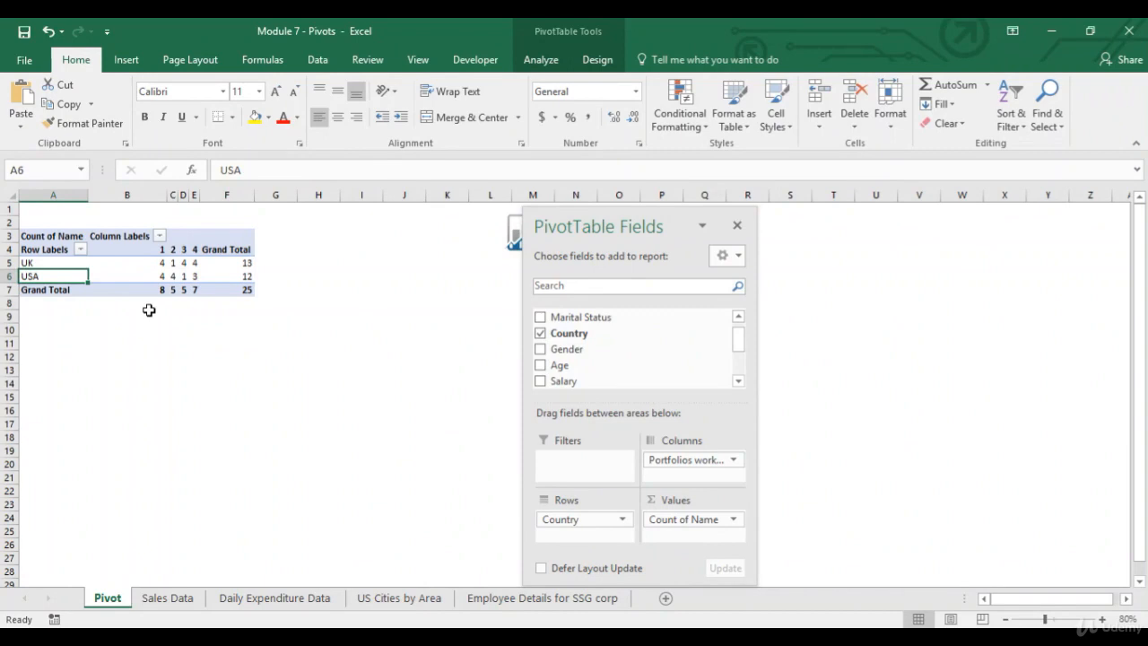
{"action": "key", "text": "Down"}
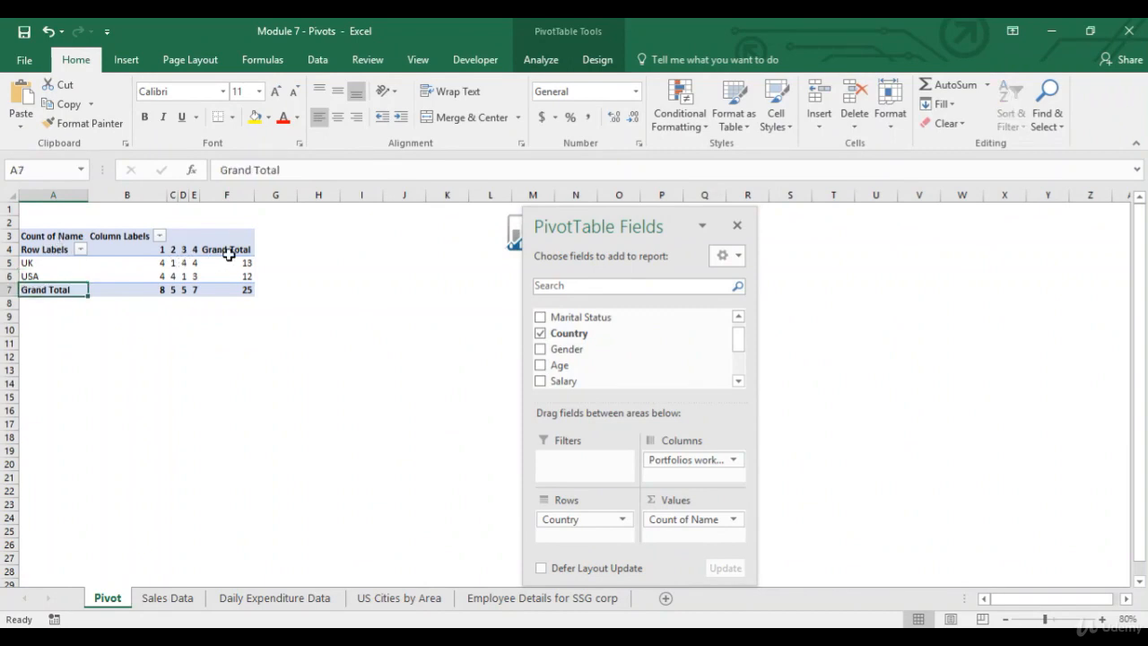
Inspect the PivotTable's Row Labels, Column Labels, both Grand Total headings and the Count of Name cell.
{"action": "left_click", "coordinate": [55, 251]}
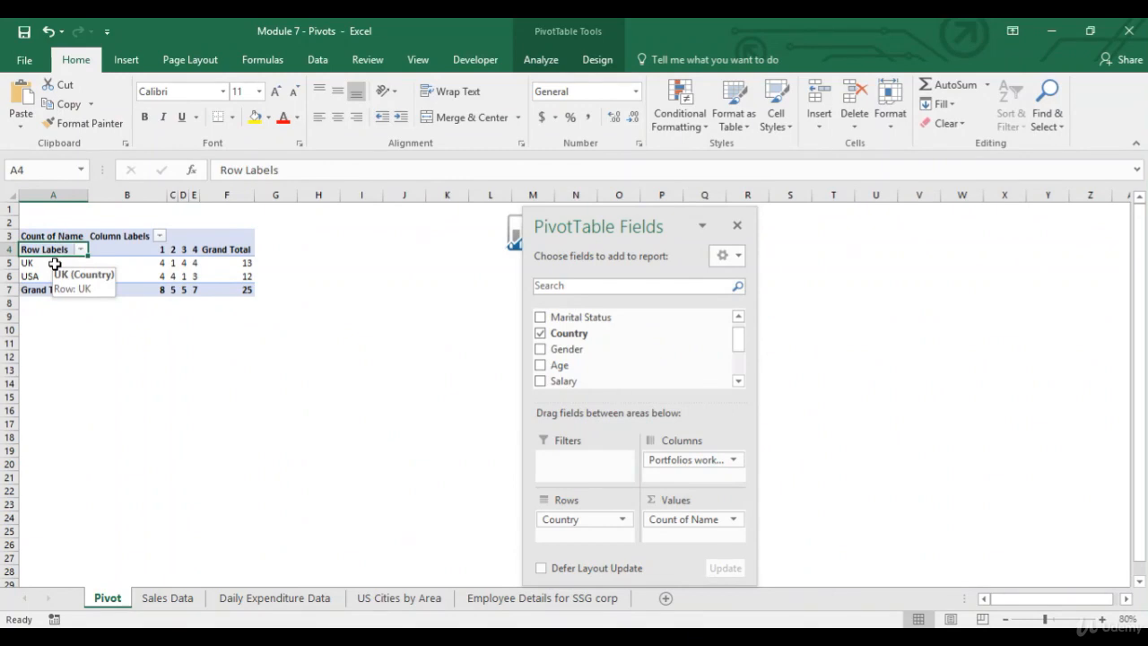
{"action": "left_click", "coordinate": [123, 239]}
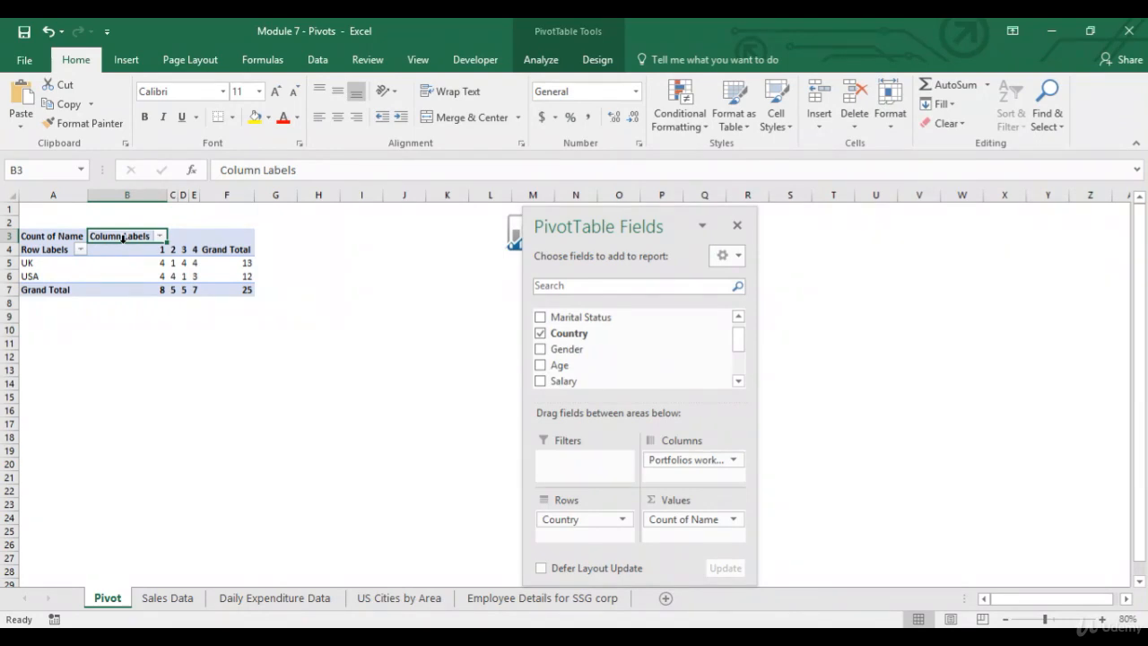
{"action": "left_click", "coordinate": [229, 249]}
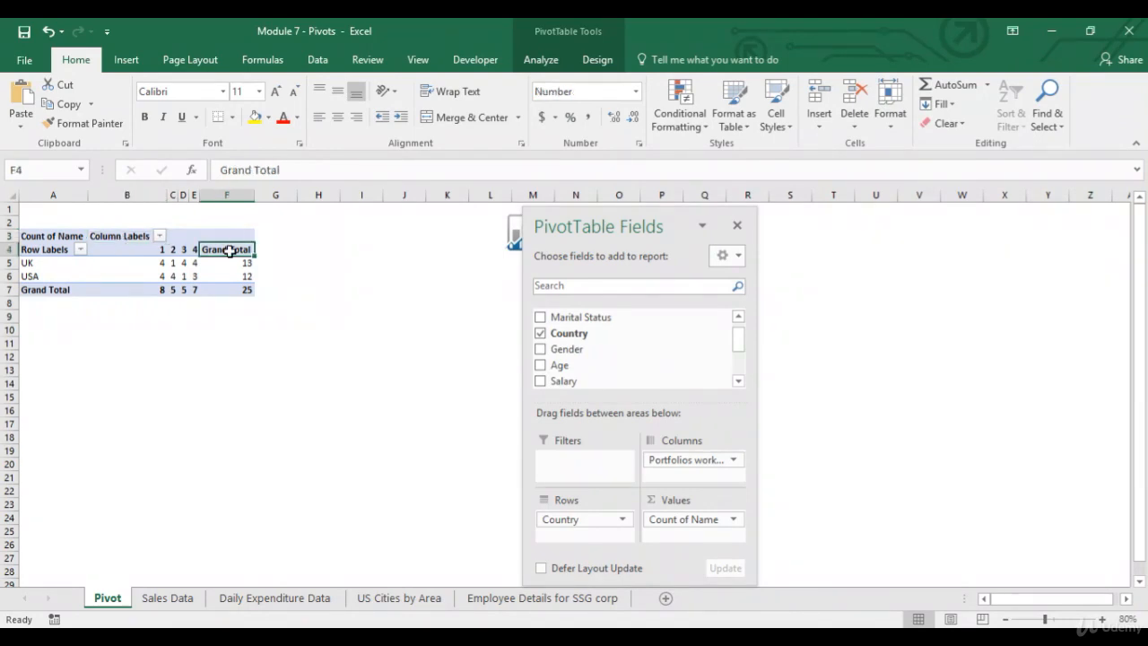
{"action": "left_click", "coordinate": [59, 289]}
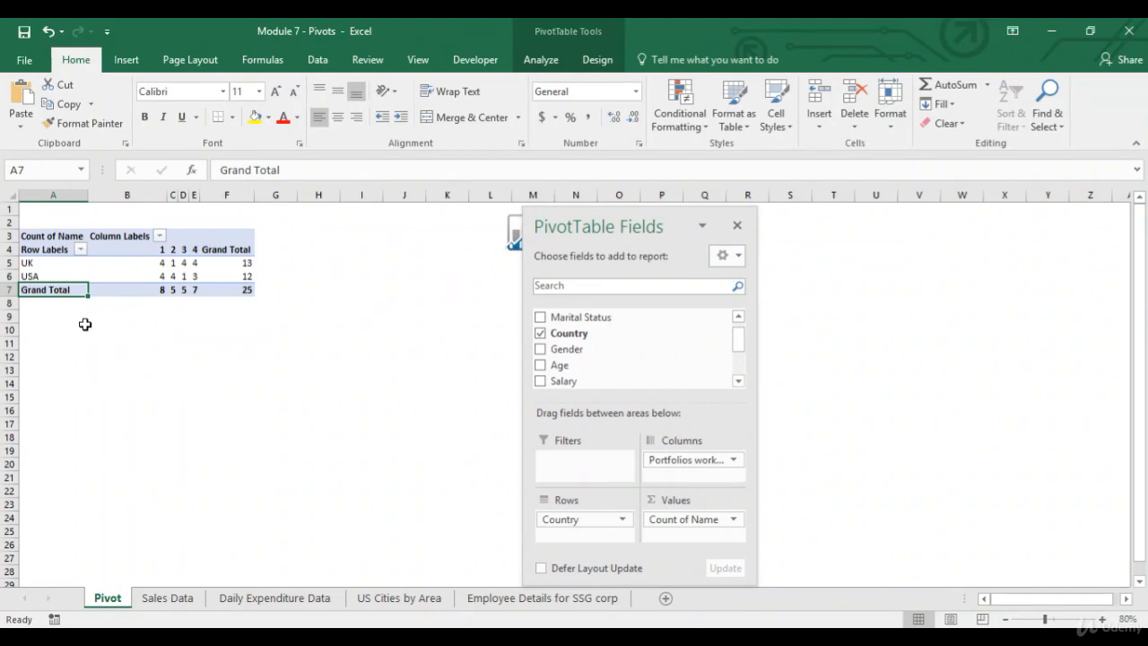
{"action": "left_click", "coordinate": [64, 237]}
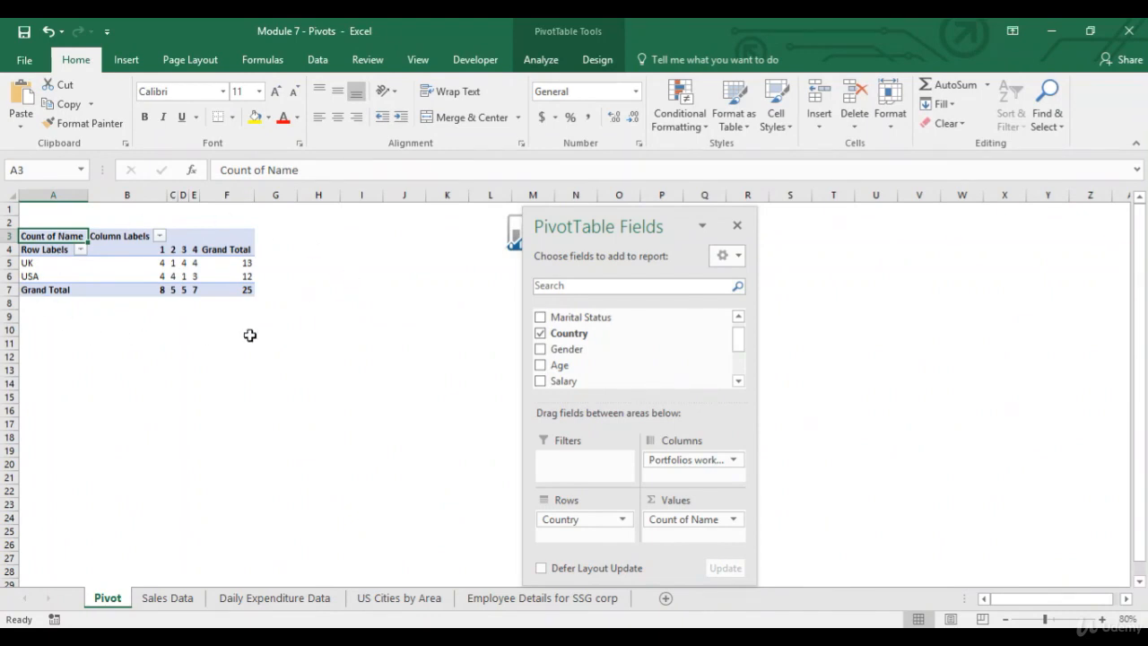
Rearrange the PivotTable with Name moved from Values to Filters, Gender added to Filters and Salary summed in Values.
{"action": "left_click_drag", "start_coordinate": [718, 521], "coordinate": [593, 466]}
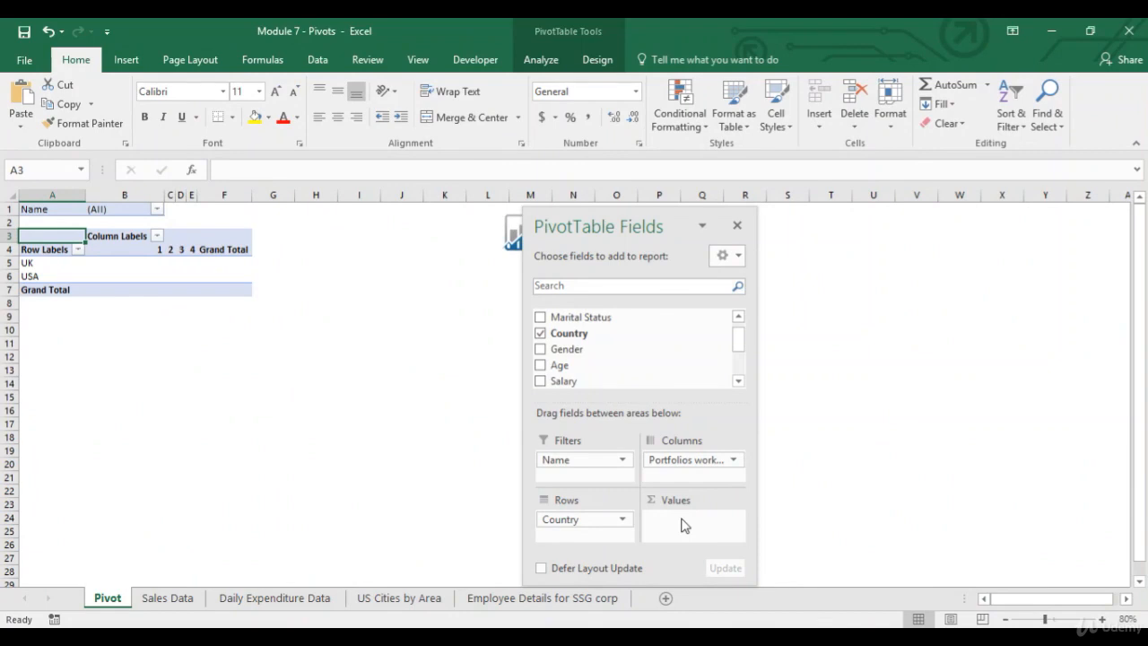
{"action": "left_click_drag", "start_coordinate": [743, 344], "coordinate": [742, 348]}
{"action": "left_click_drag", "start_coordinate": [646, 368], "coordinate": [693, 538]}
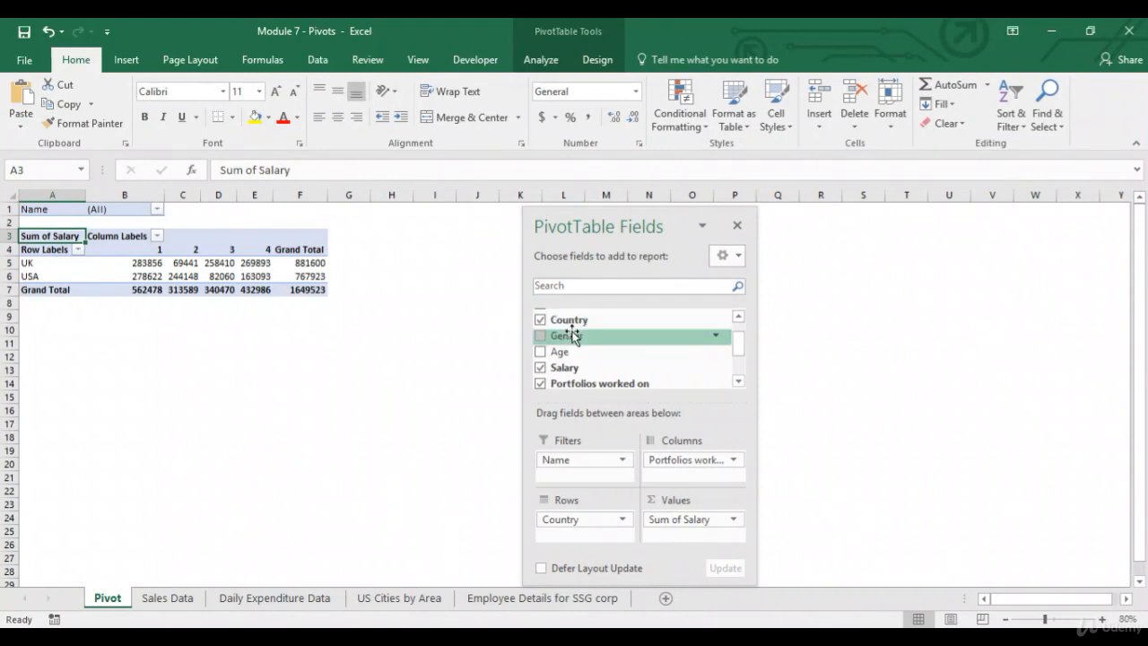
{"action": "left_click_drag", "start_coordinate": [574, 339], "coordinate": [569, 481]}
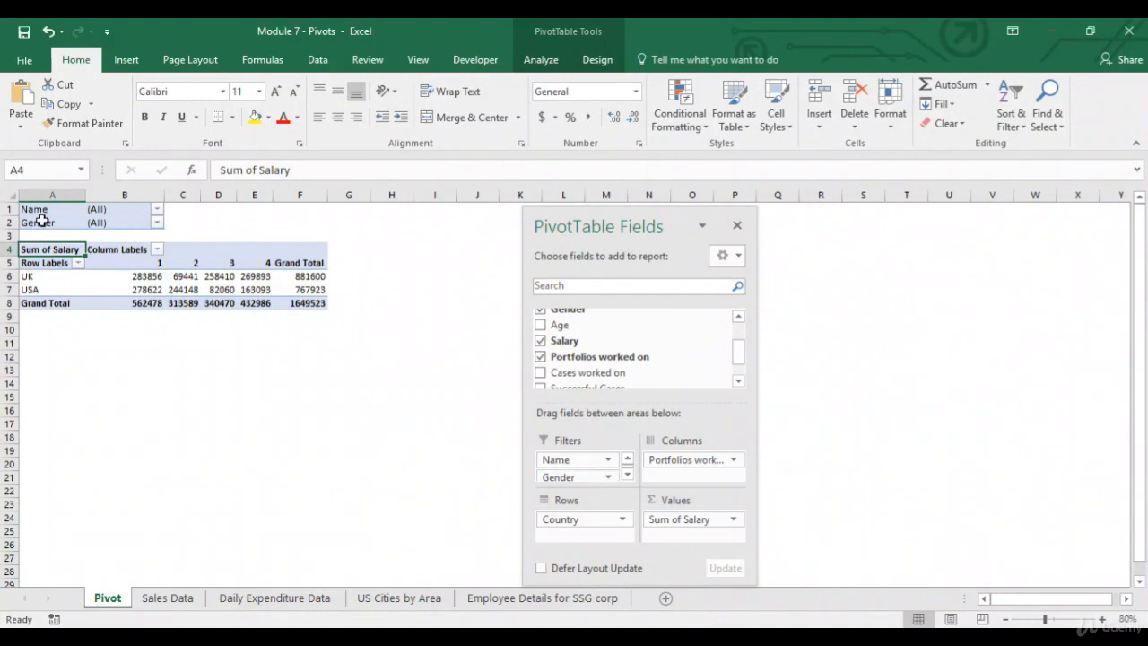
Review the available choices in the PivotTable's Gender and Name report filters without changing either filter.
{"action": "left_click", "coordinate": [157, 224]}
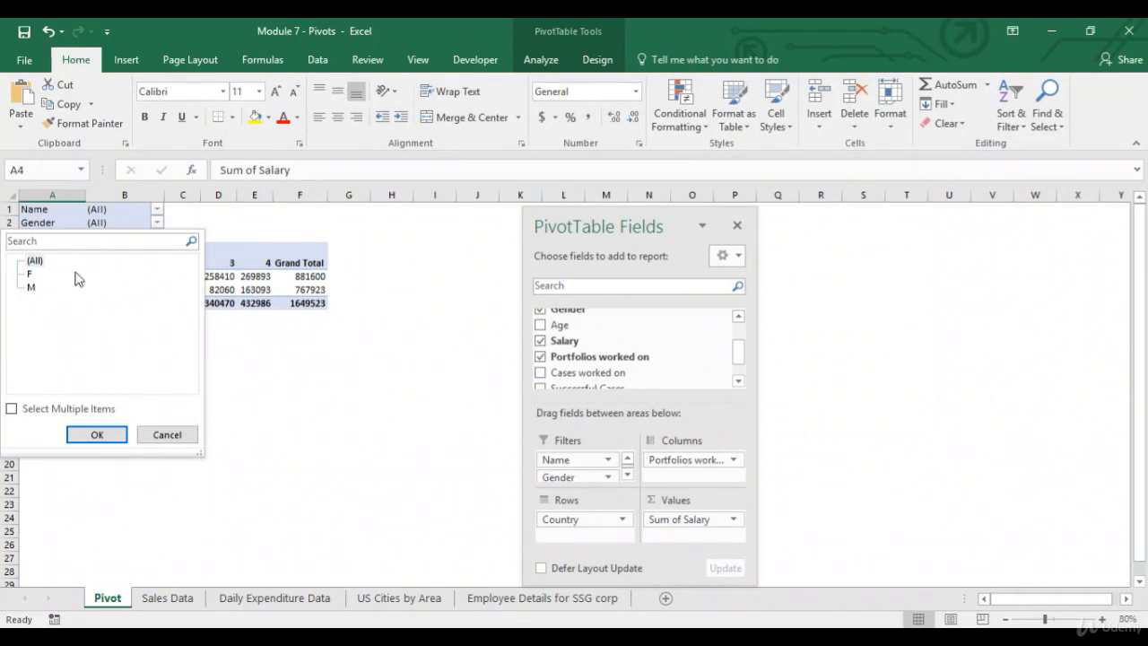
{"action": "left_click", "coordinate": [159, 436]}
{"action": "left_click", "coordinate": [159, 212]}
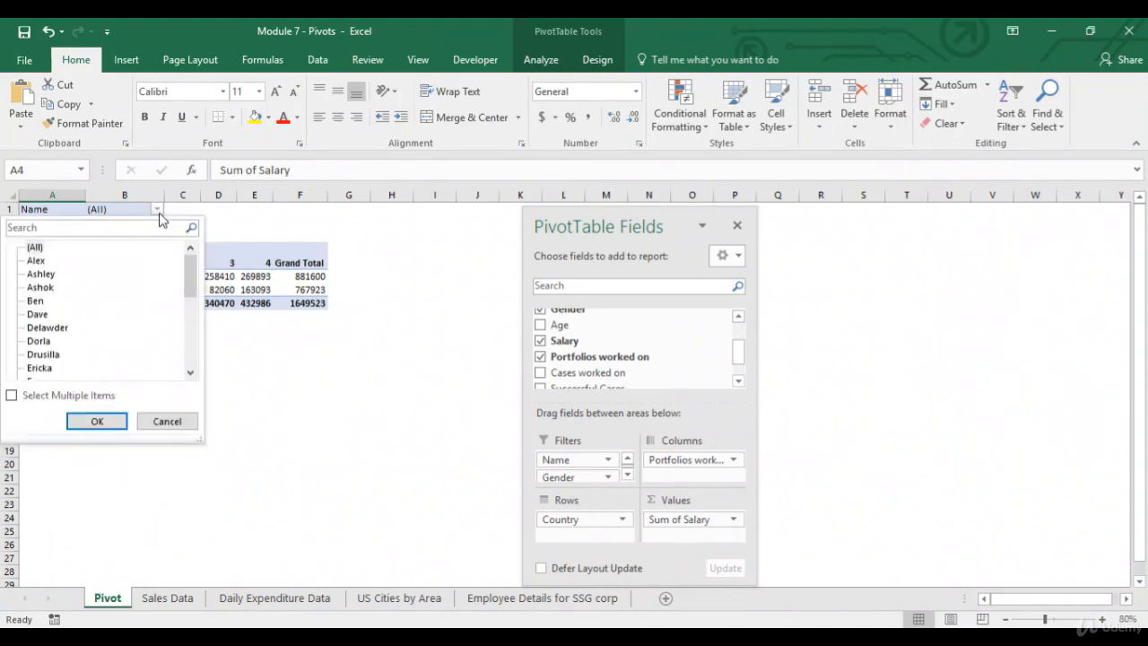
{"action": "left_click_drag", "start_coordinate": [195, 278], "coordinate": [196, 201]}
{"action": "left_click", "coordinate": [164, 421]}
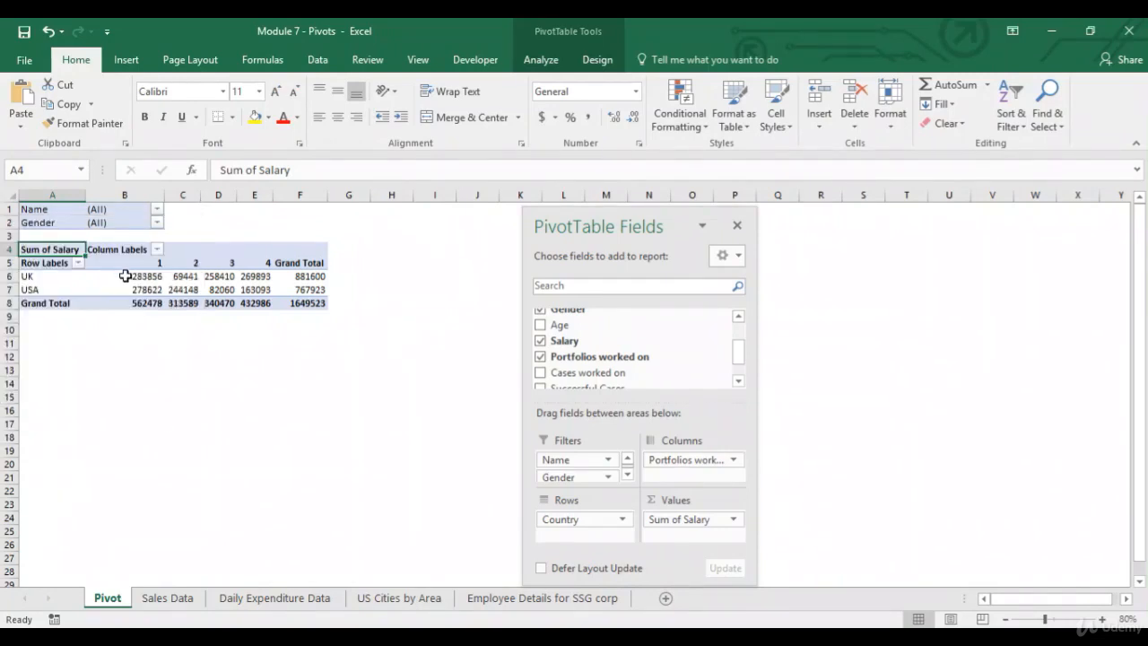
Filter the PivotTable's Gender report filter to M.
{"action": "left_click", "coordinate": [158, 224]}
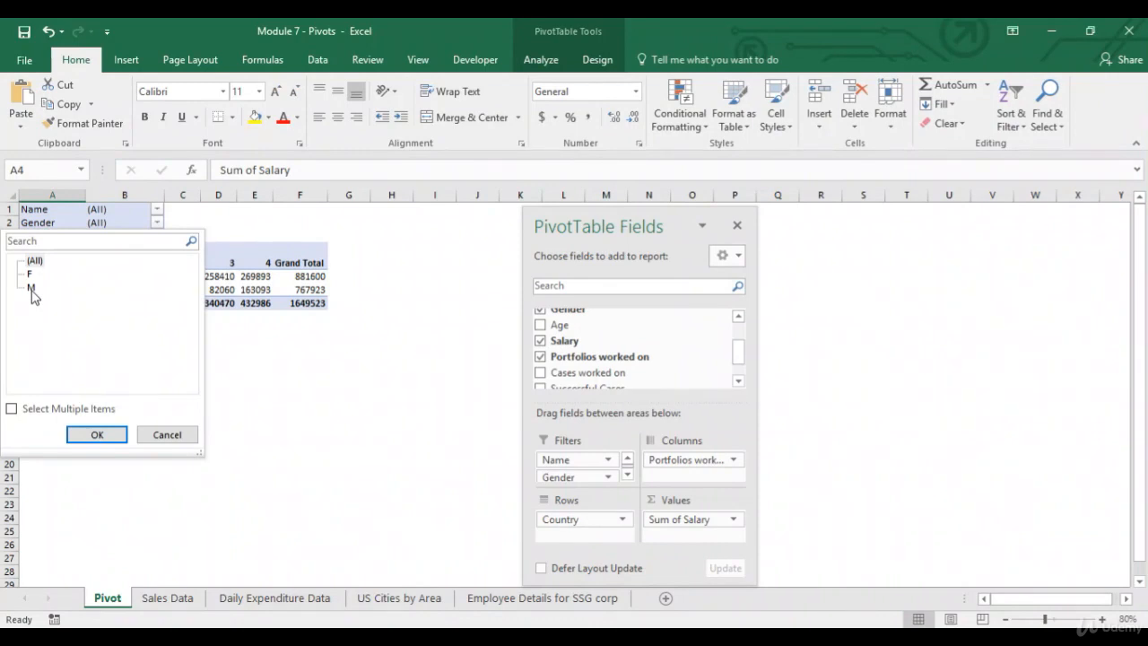
{"action": "left_click", "coordinate": [31, 288]}
{"action": "left_click", "coordinate": [97, 435]}
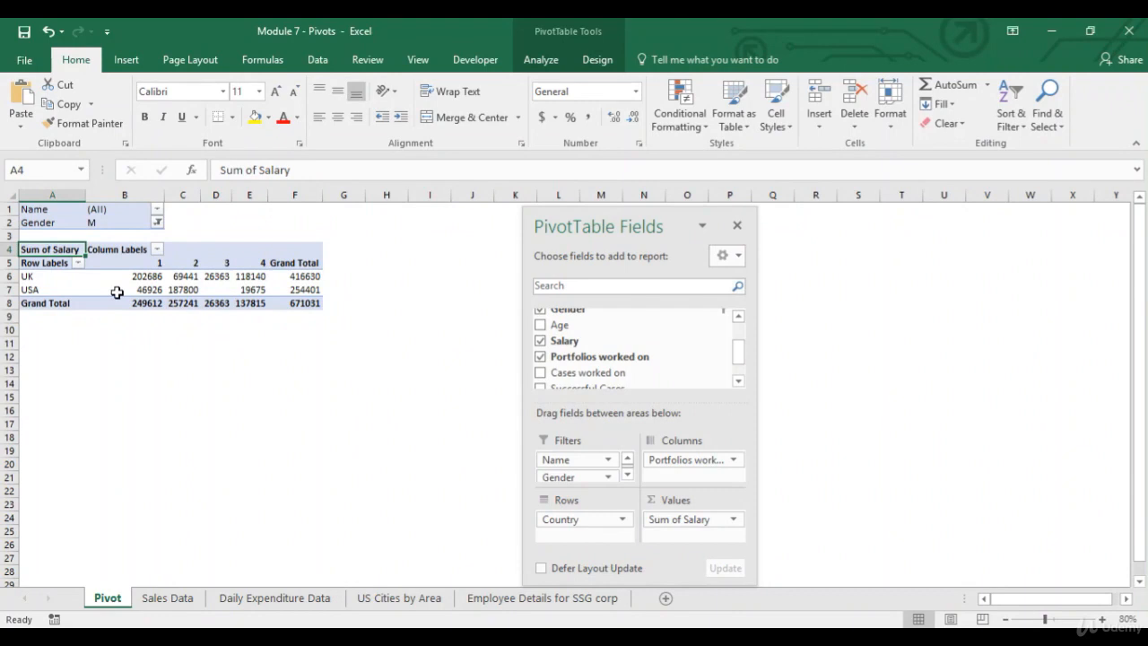
Add the Age field to the PivotTable's Filters area and limit it to multiple items, ages 20, 21, 22, 23, 24 and 25.
{"action": "left_click_drag", "start_coordinate": [592, 330], "coordinate": [579, 478]}
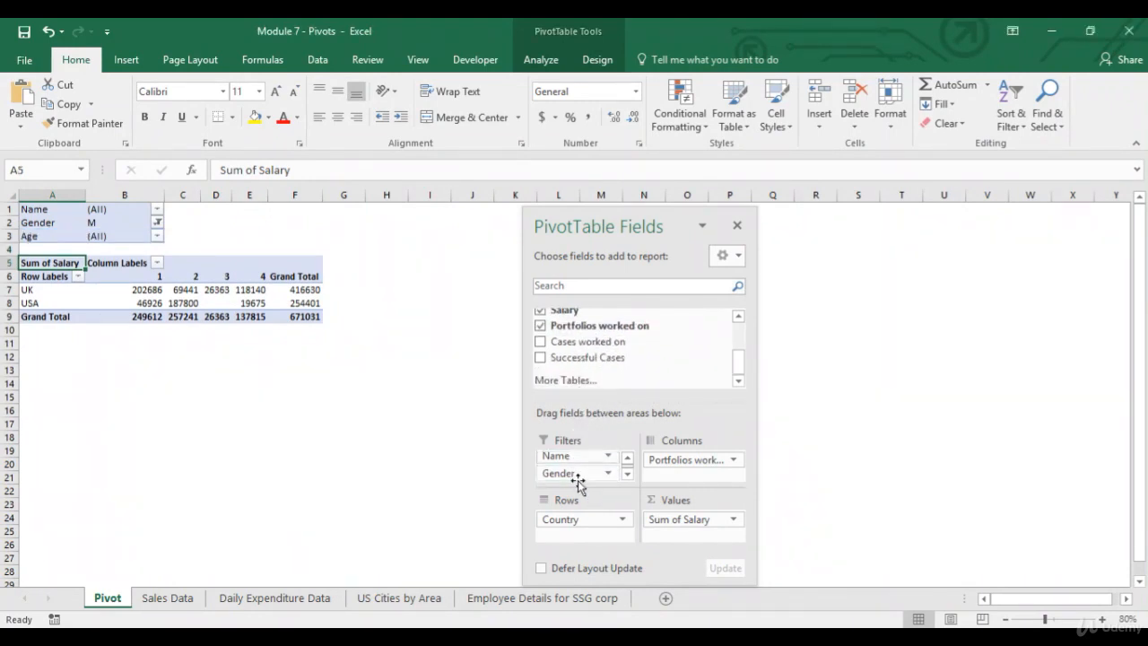
{"action": "left_click", "coordinate": [157, 235]}
{"action": "left_click_drag", "start_coordinate": [189, 321], "coordinate": [193, 351]}
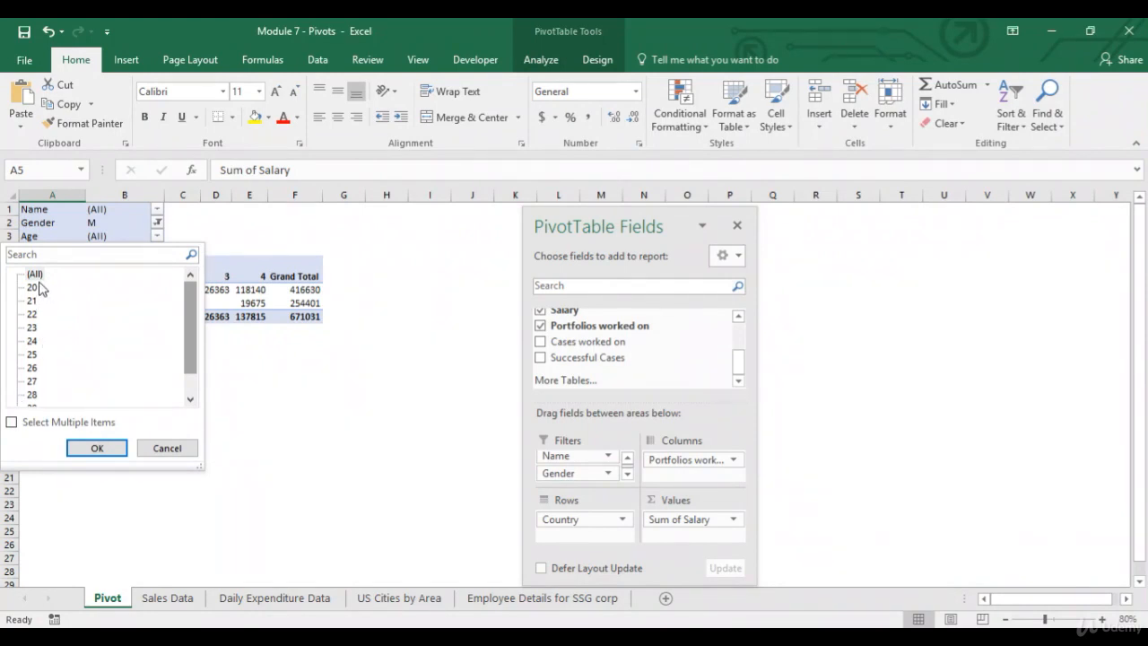
{"action": "left_click", "coordinate": [13, 423]}
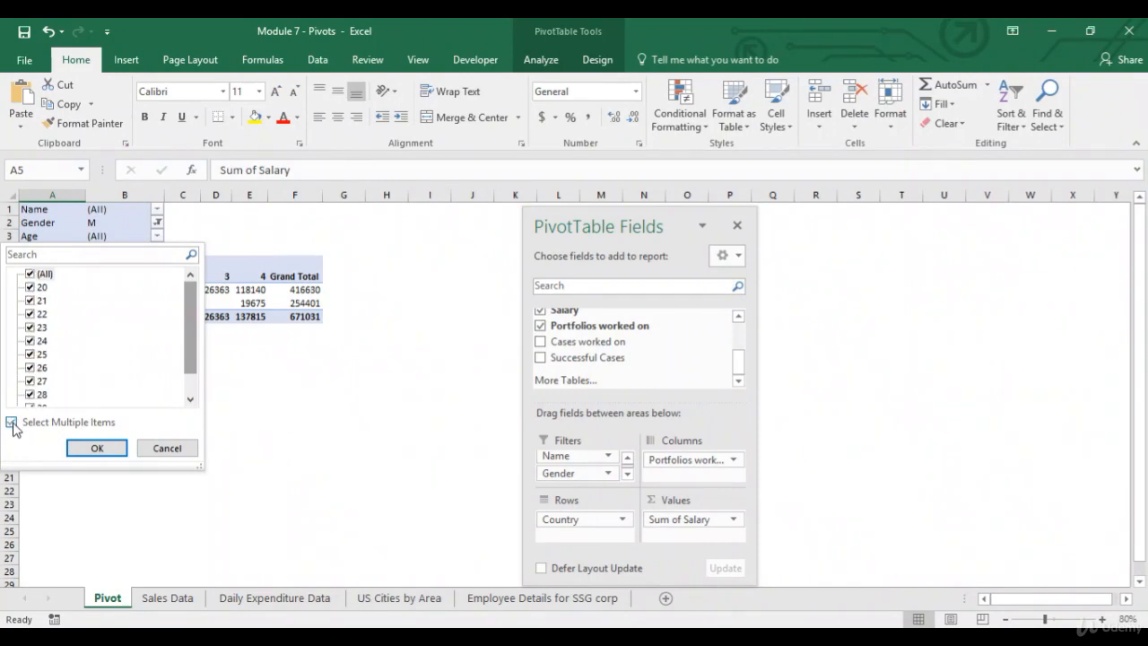
{"action": "left_click", "coordinate": [30, 275]}
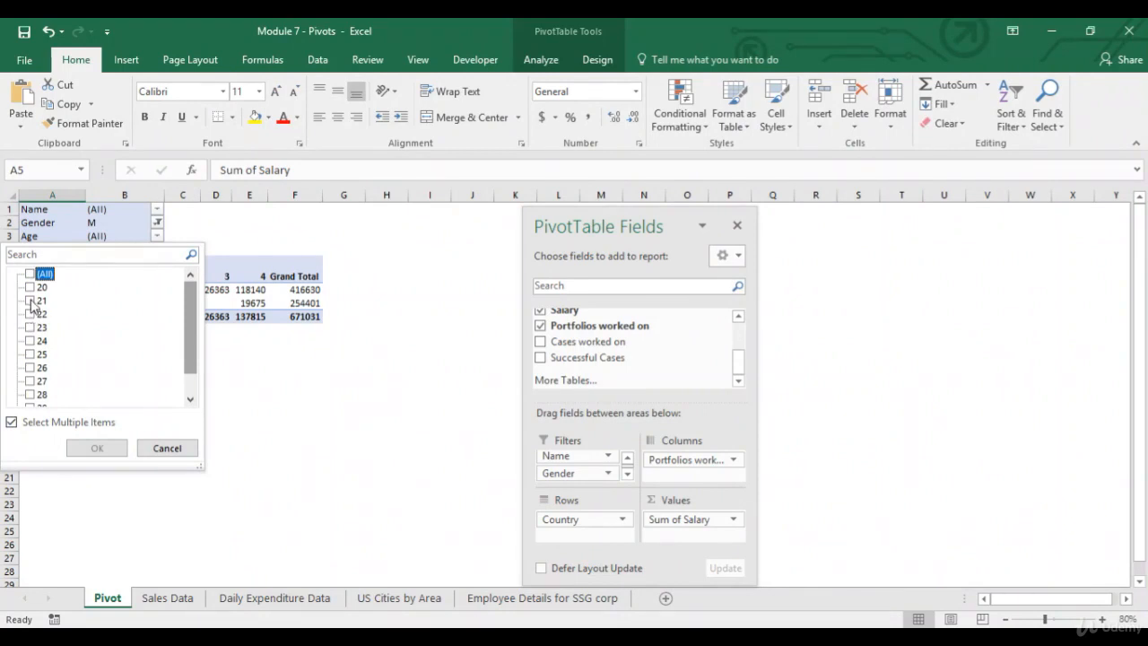
{"action": "left_click", "coordinate": [30, 287]}
{"action": "left_click", "coordinate": [31, 301]}
{"action": "left_click", "coordinate": [30, 314]}
{"action": "left_click", "coordinate": [30, 327]}
{"action": "left_click", "coordinate": [30, 341]}
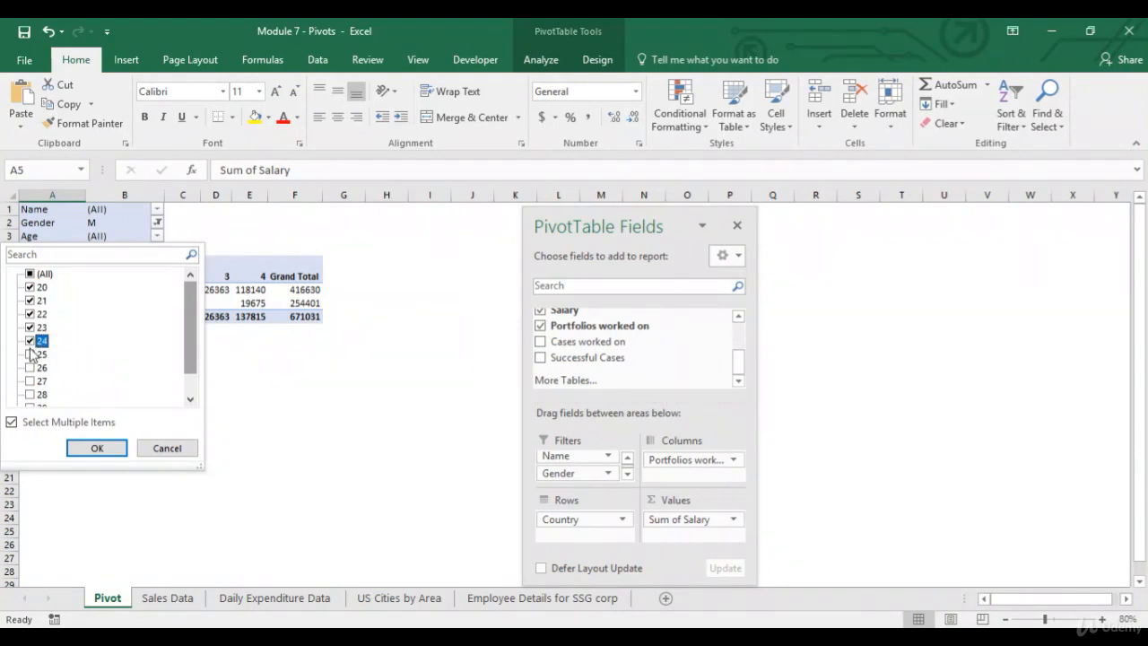
{"action": "left_click", "coordinate": [31, 354]}
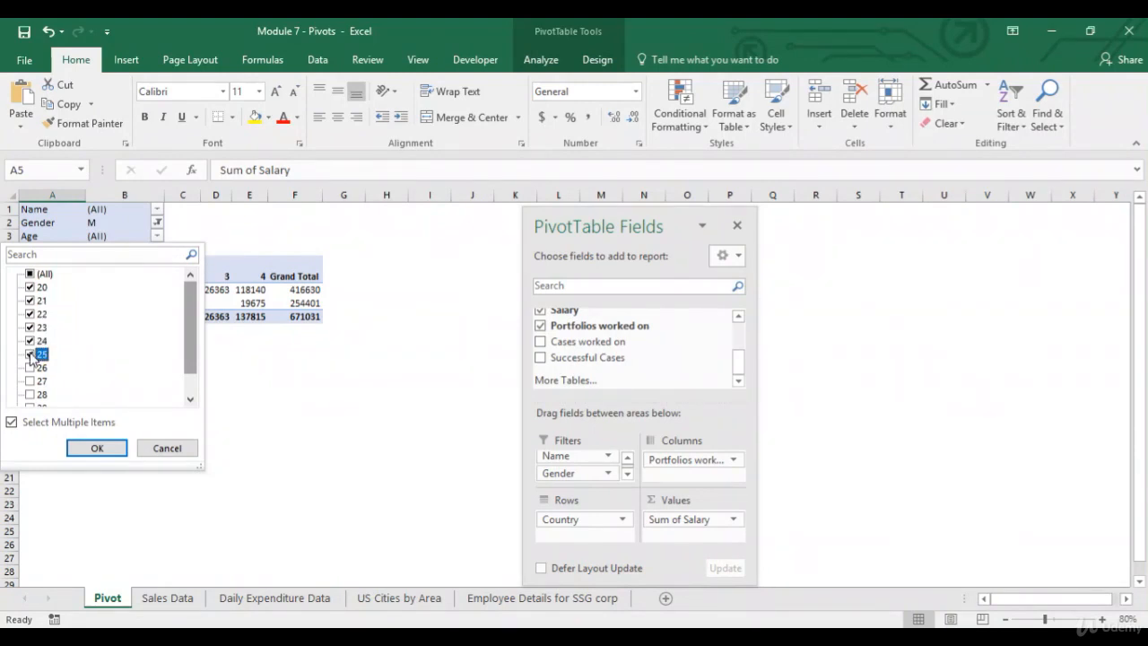
{"action": "left_click", "coordinate": [97, 448]}
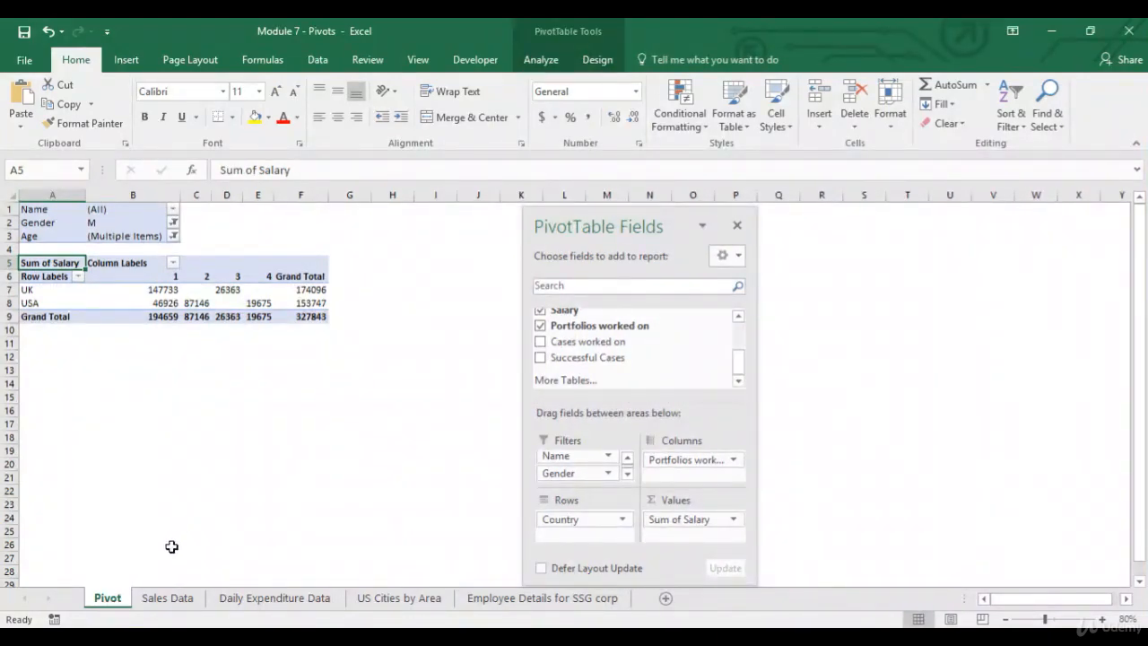
Look over the source records on the Sales Data sheet and return to the Pivot sheet.
{"action": "left_click", "coordinate": [165, 599]}
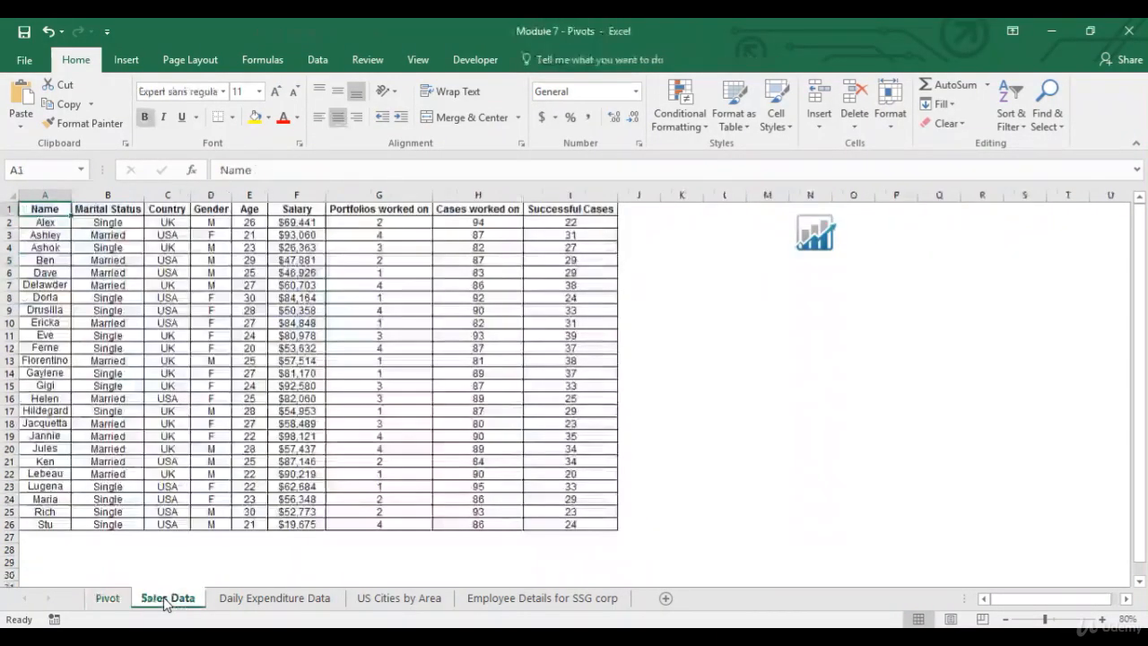
{"action": "left_click", "coordinate": [107, 597]}
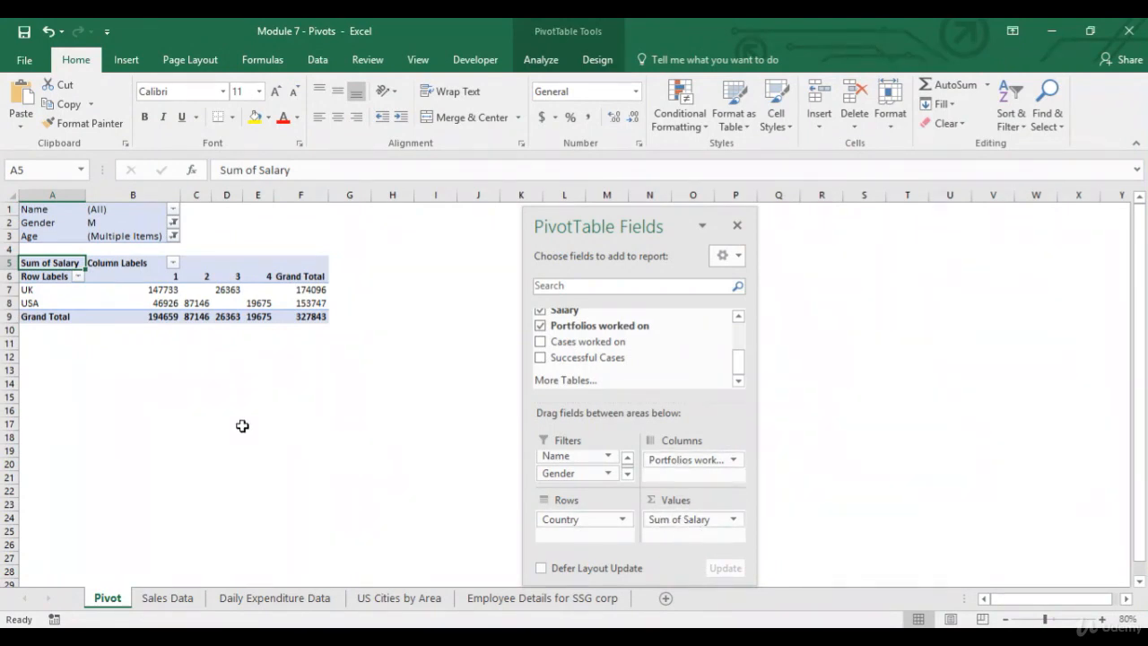
Open the value field settings for Sum of Salary and examine the summary calculations and Show Values As options.
{"action": "left_click", "coordinate": [714, 523]}
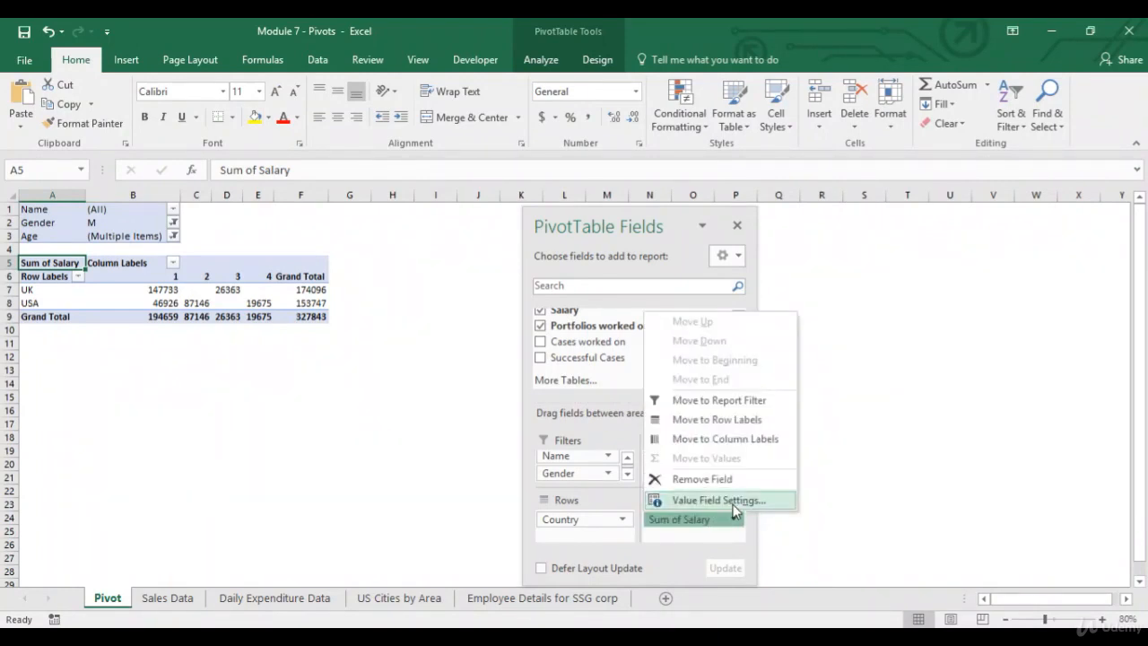
{"action": "left_click", "coordinate": [732, 504]}
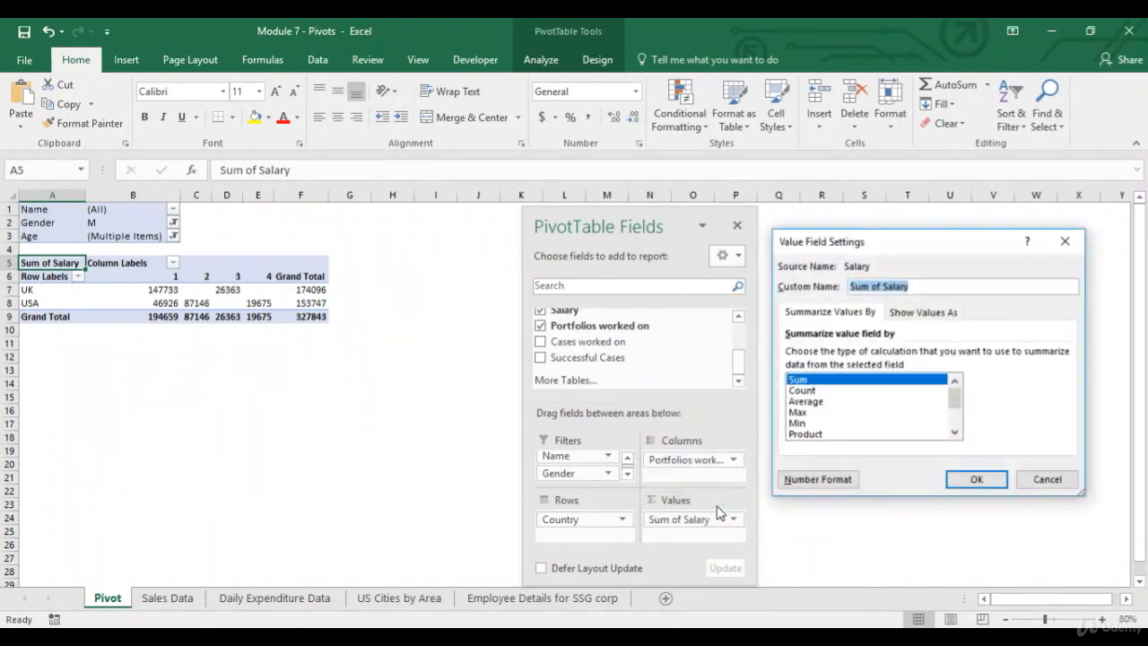
{"action": "left_click", "coordinate": [930, 314]}
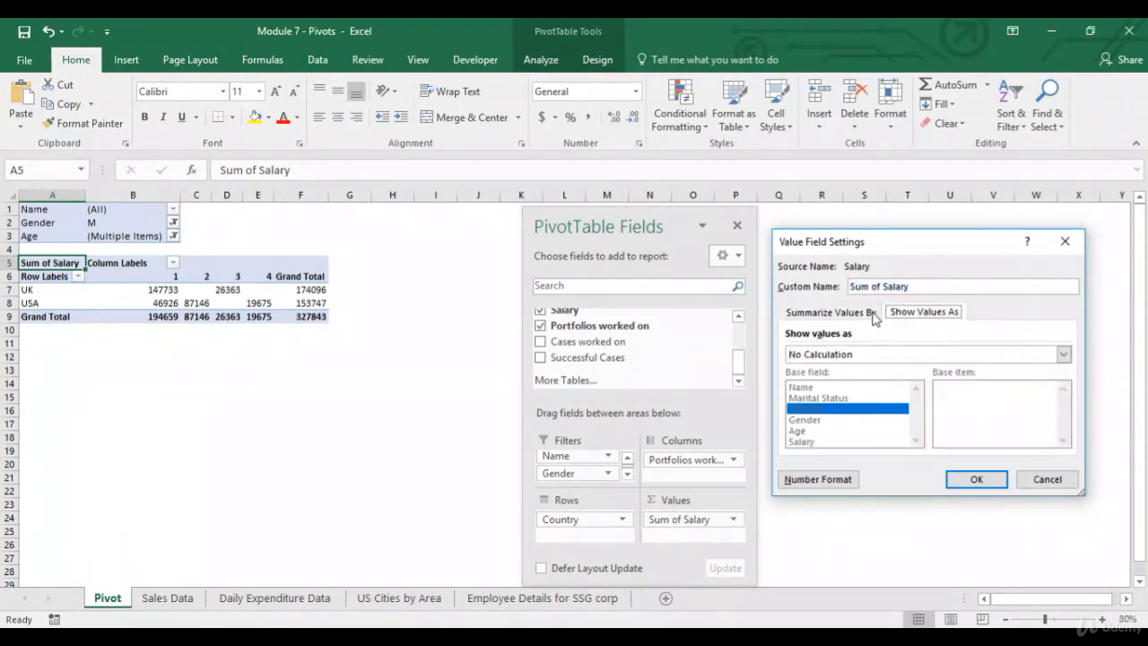